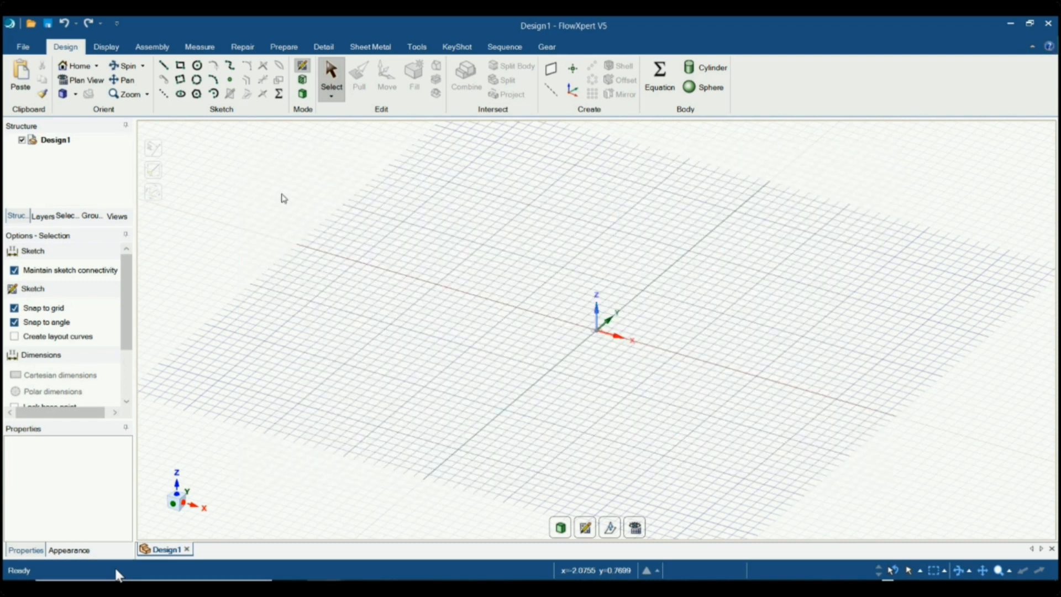
Step: Open the recent document Simple Example.scdoc and expand its Curves folder in the structure tree
left_click(30, 51)
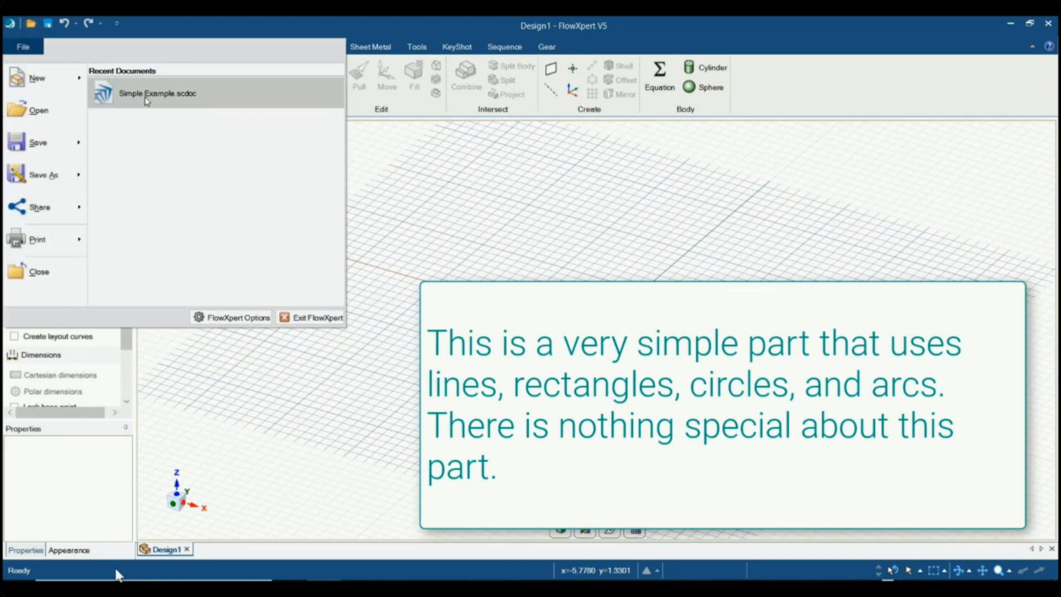
mouse_move(146, 98)
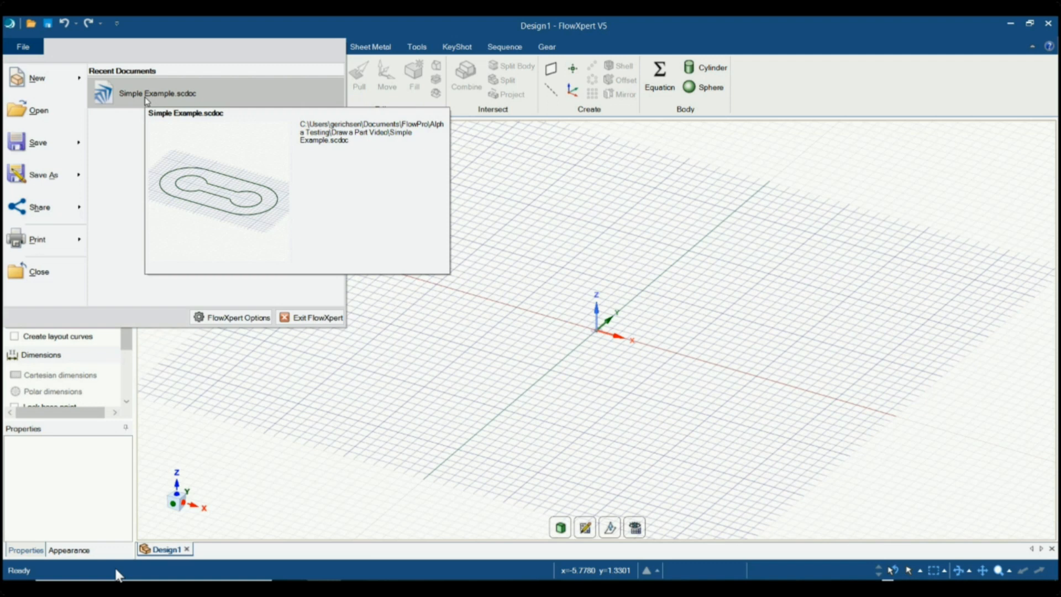
left_click(146, 95)
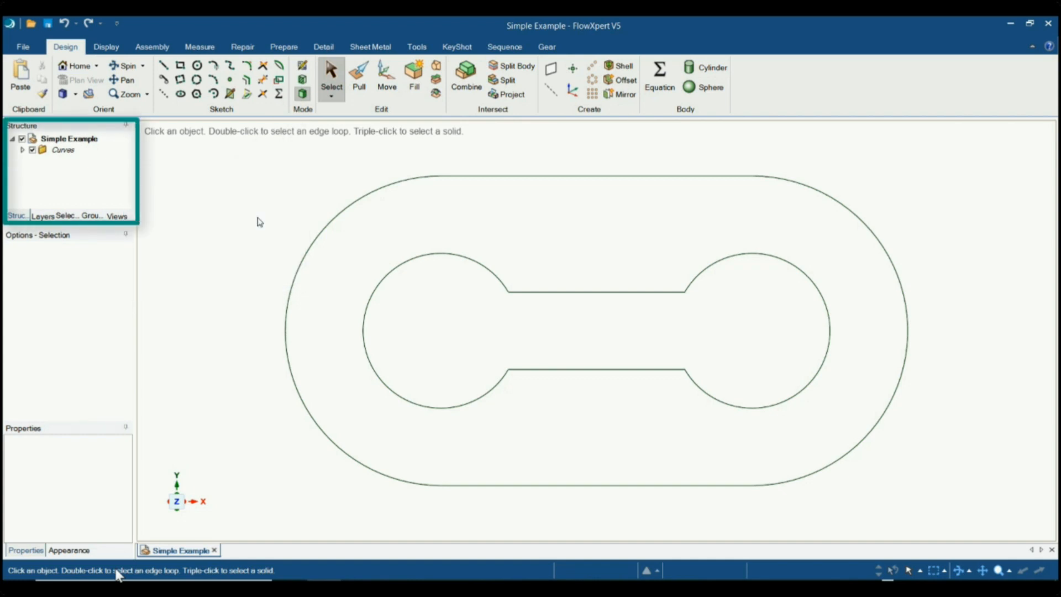
left_click(22, 150)
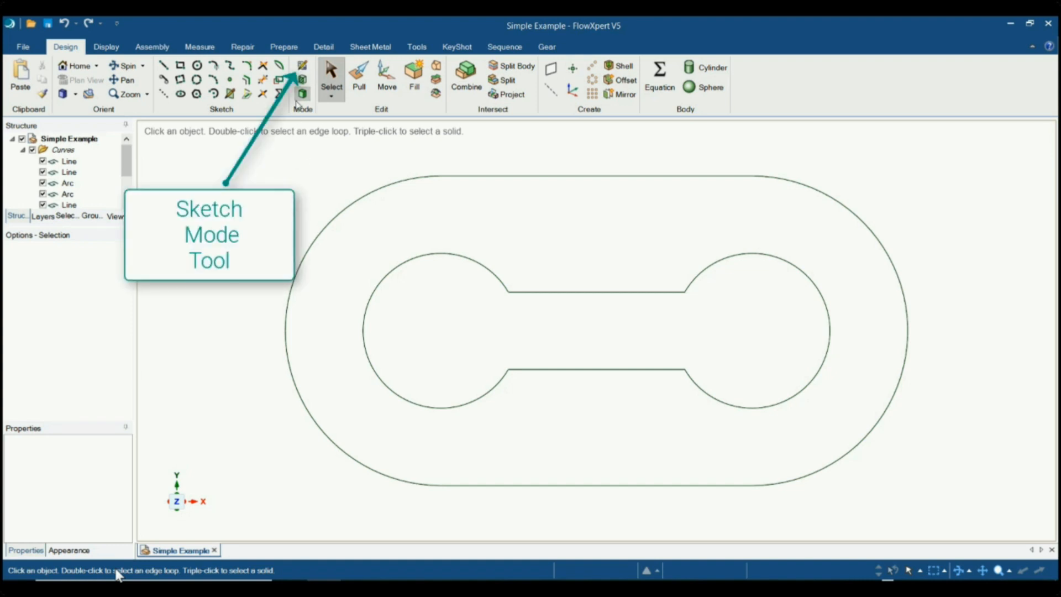
Step: Put the Simple Example drawing into sketch mode on the plane of its curves
left_click(303, 65)
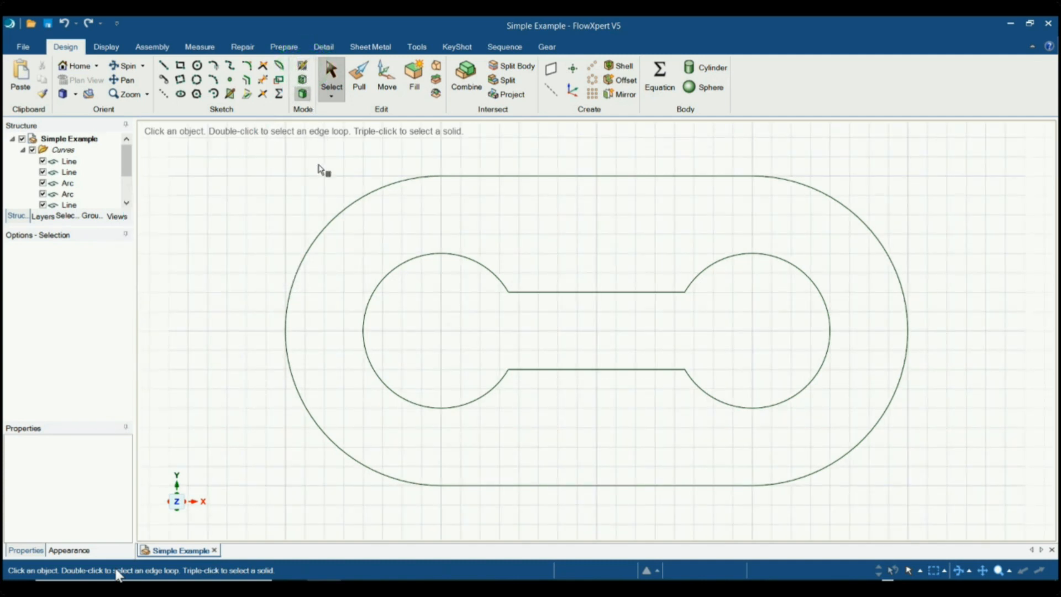
left_click(282, 197)
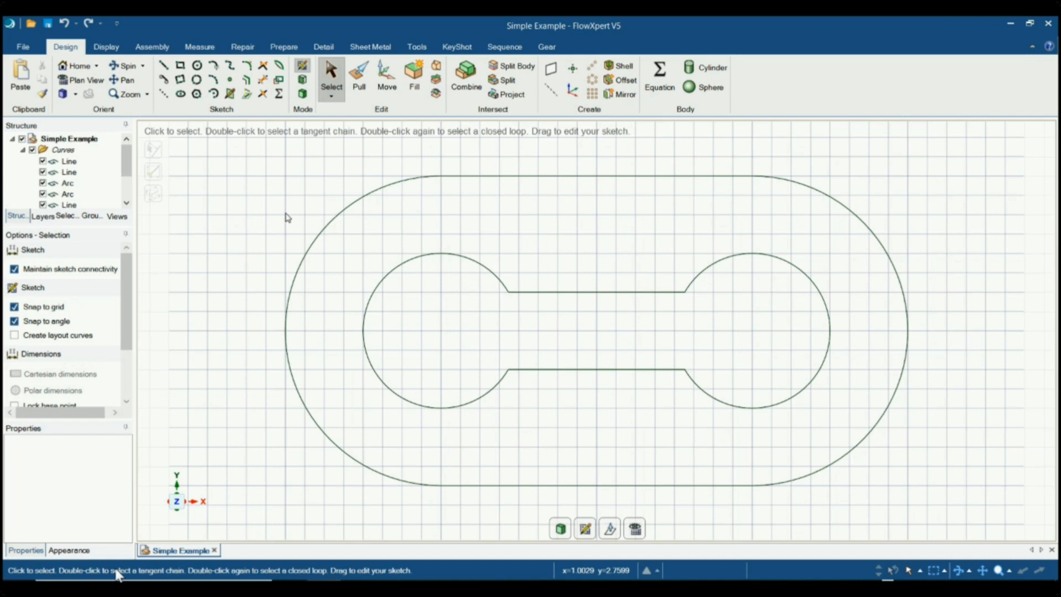
Step: Create a new design document and orient its sketch grid to plan view
left_click(23, 46)
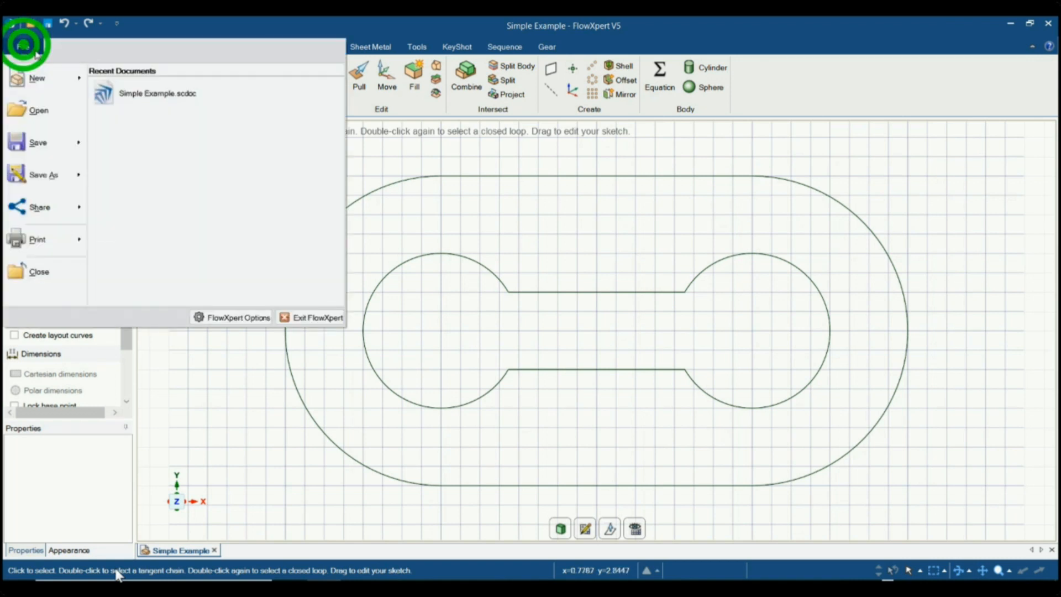
left_click(73, 78)
left_click(133, 93)
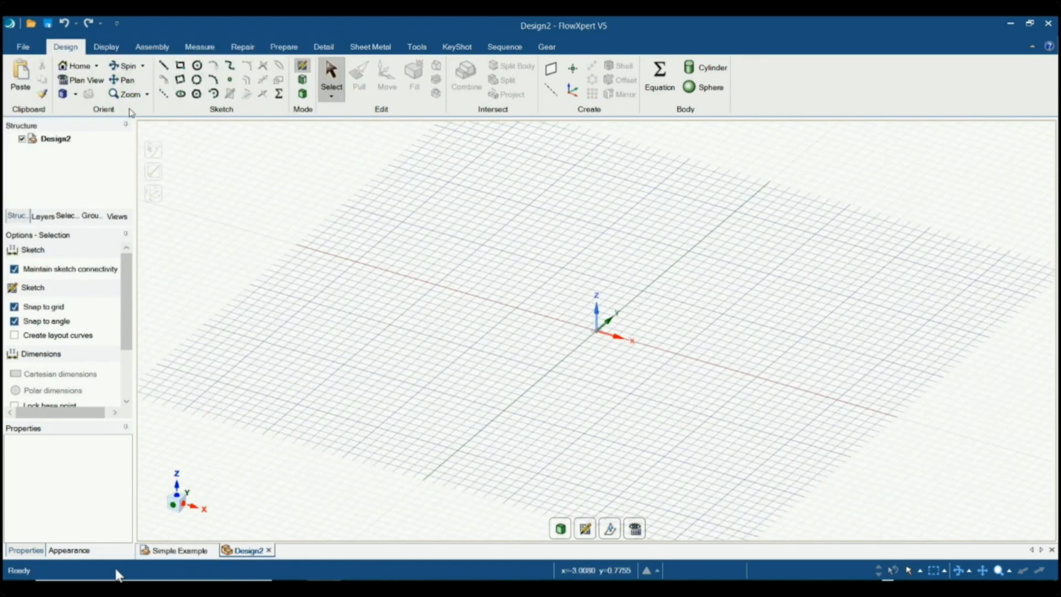
left_click(82, 80)
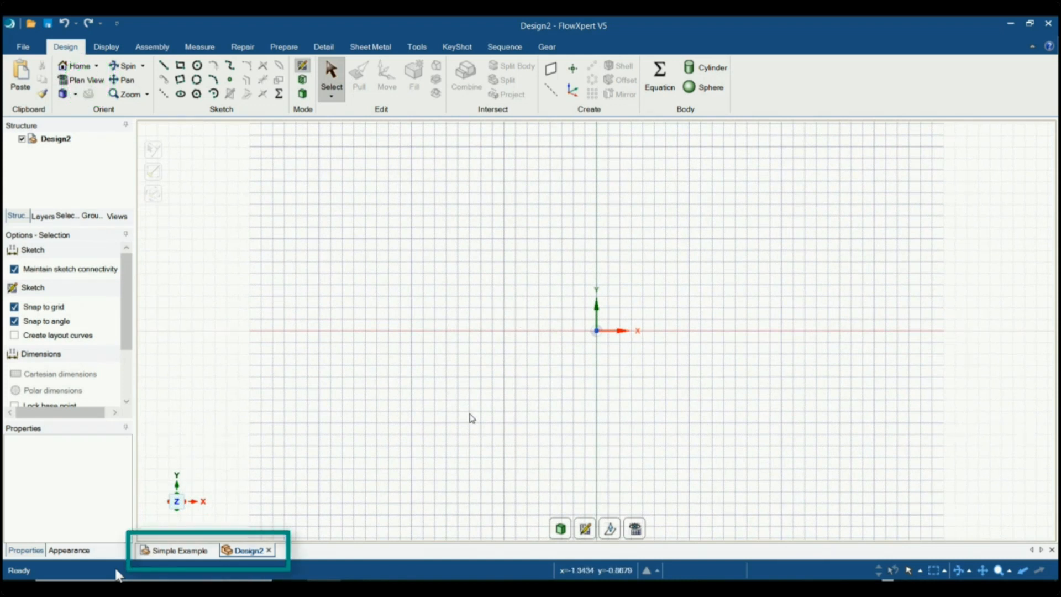
Step: Look at the Simple Example drawing and return to the new Design2 document to compare them
left_click(242, 552)
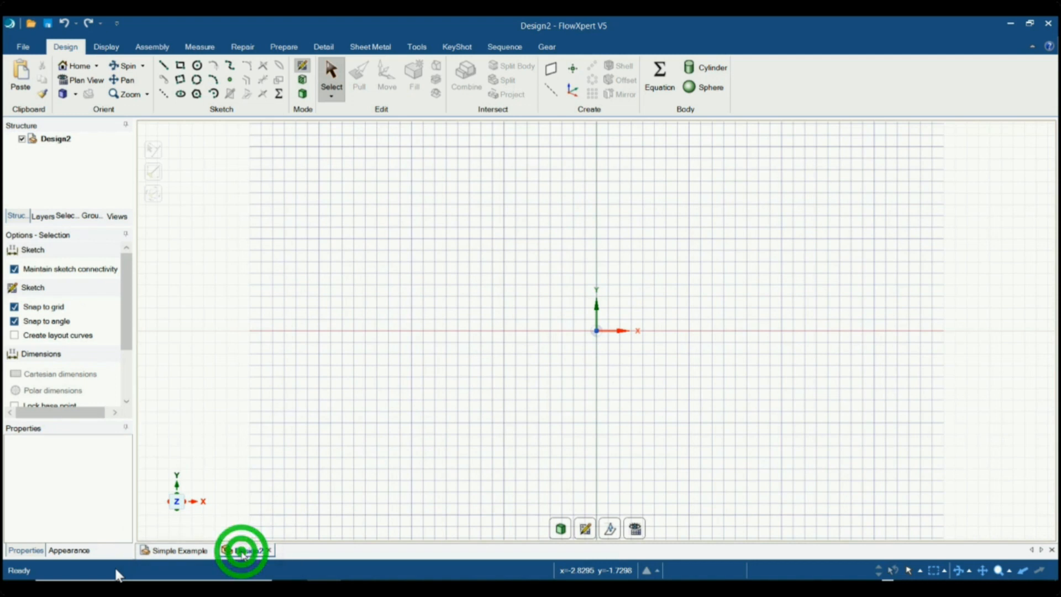
left_click(189, 551)
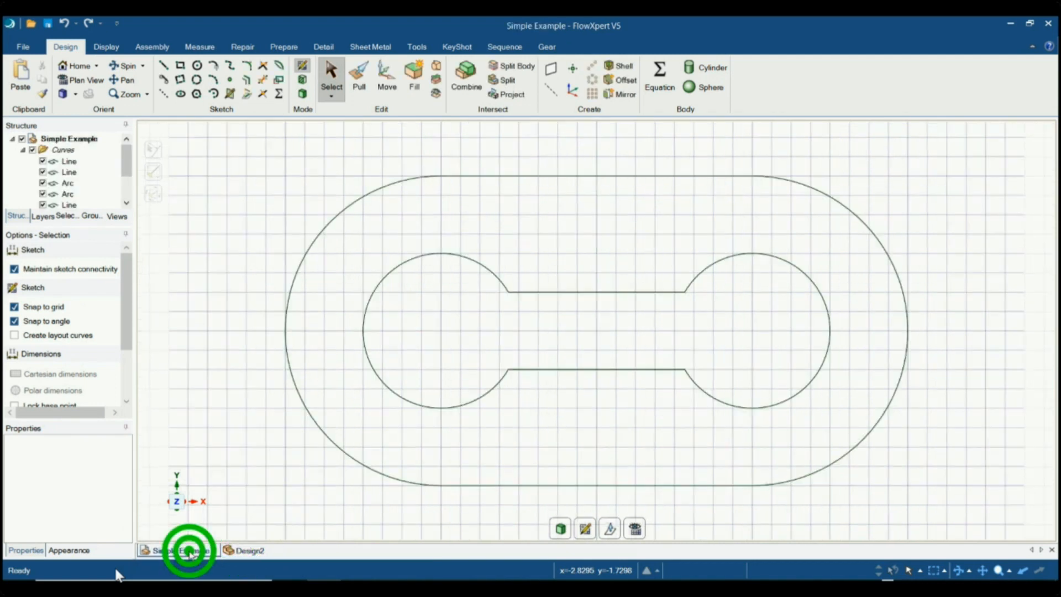
left_click(245, 552)
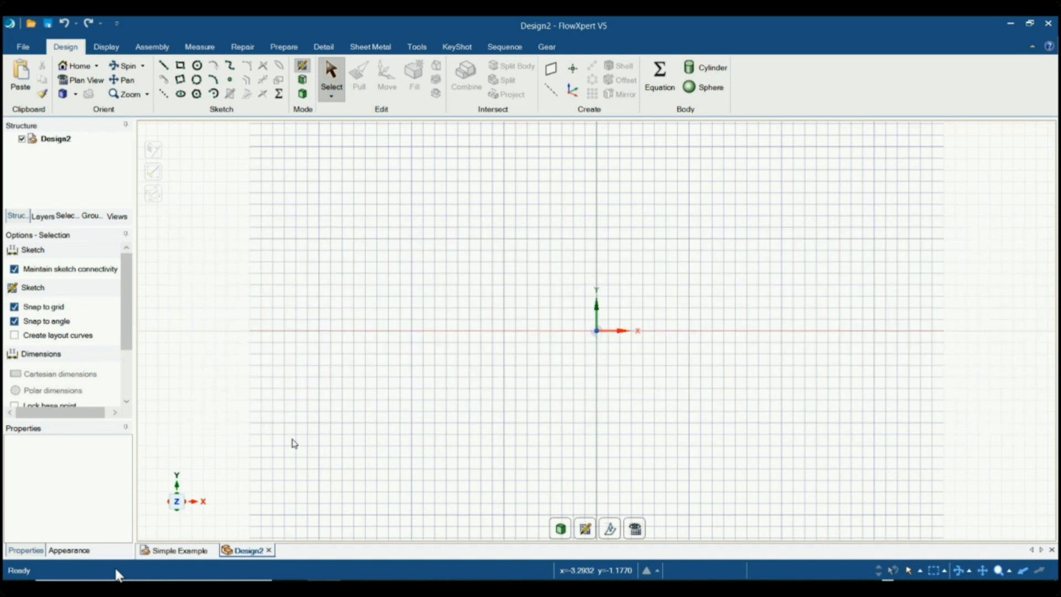
Step: In Simple Example, measure the distance between the two outer end arcs and the radius of the left inner arc
left_click(178, 551)
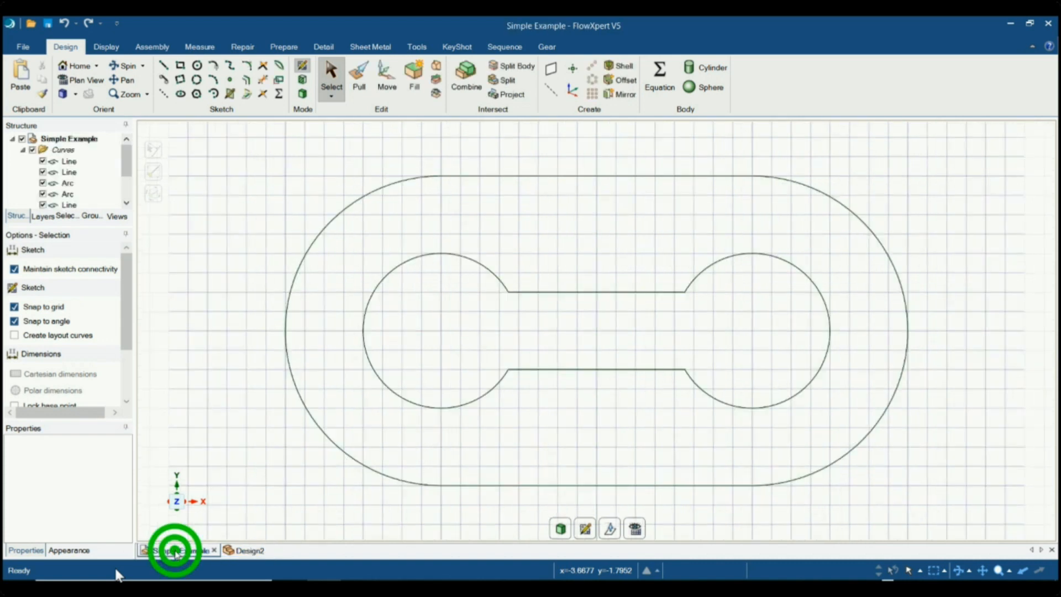
left_click(1010, 571)
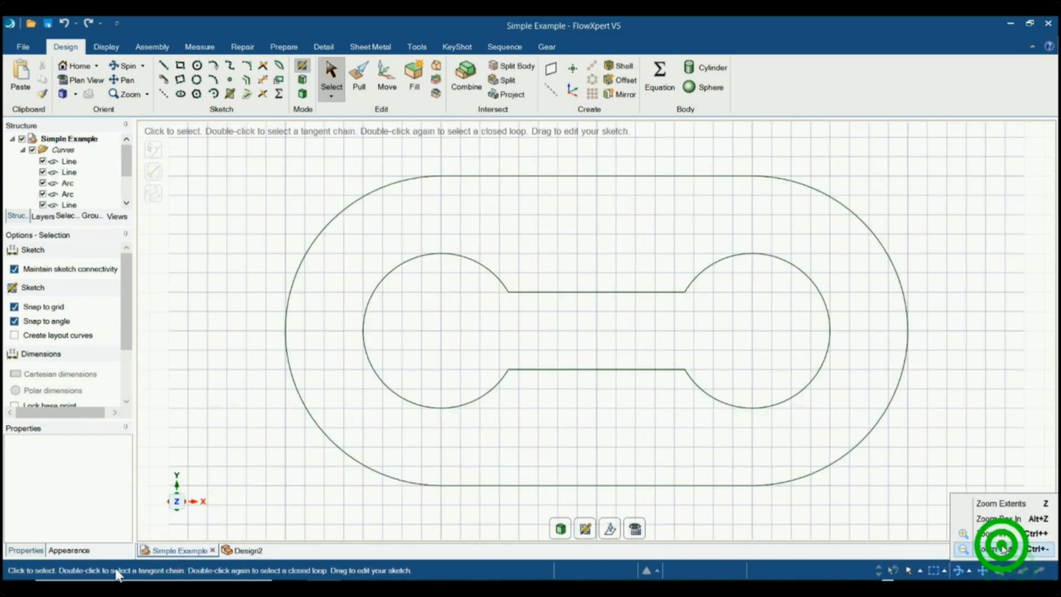
left_click(1003, 549)
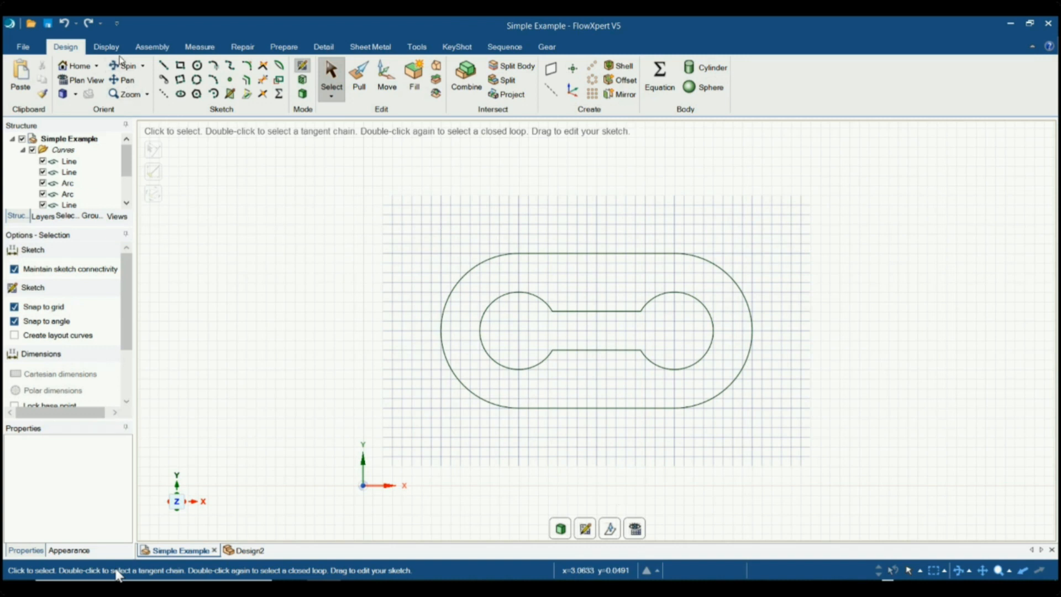
left_click(199, 47)
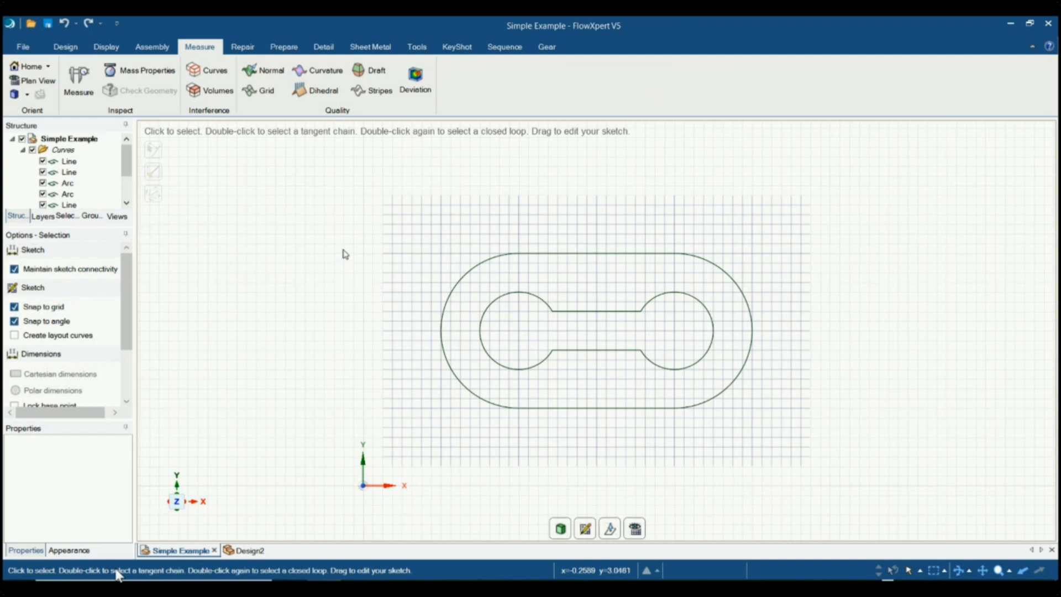
left_click(78, 79)
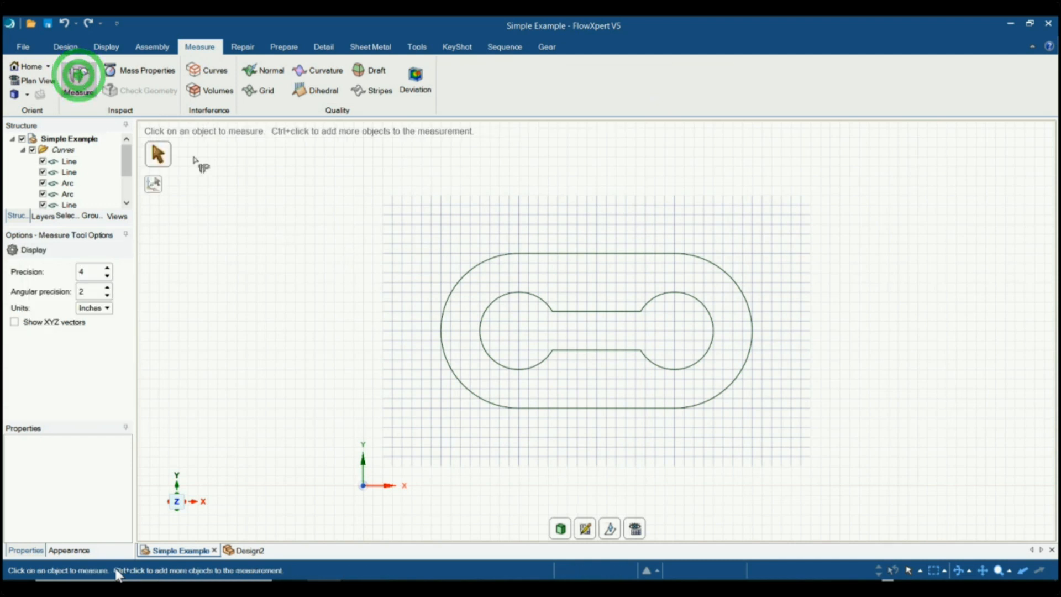
left_click(442, 330)
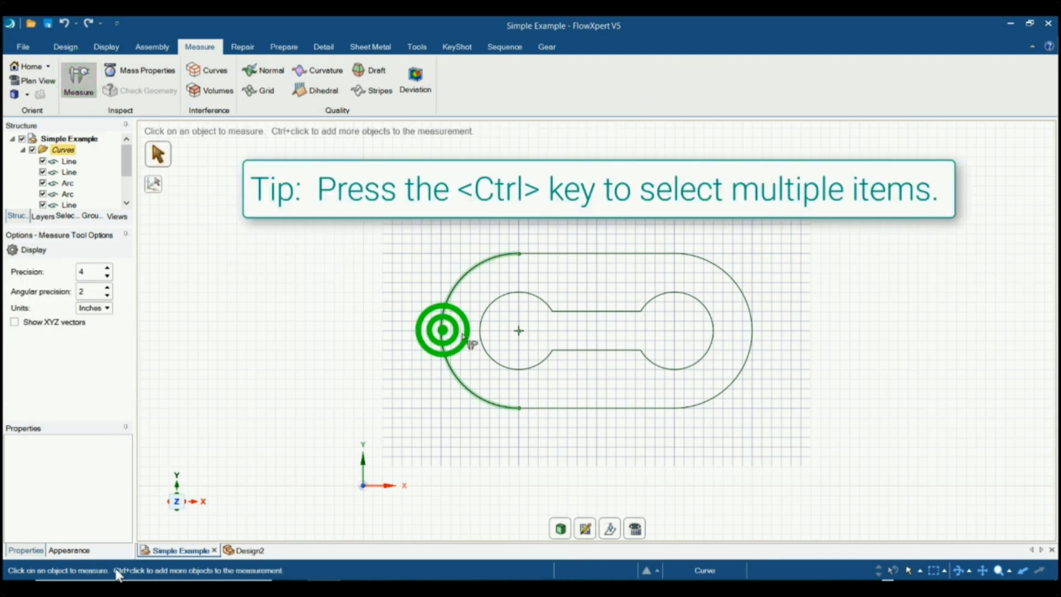
left_click(753, 342, "ctrl")
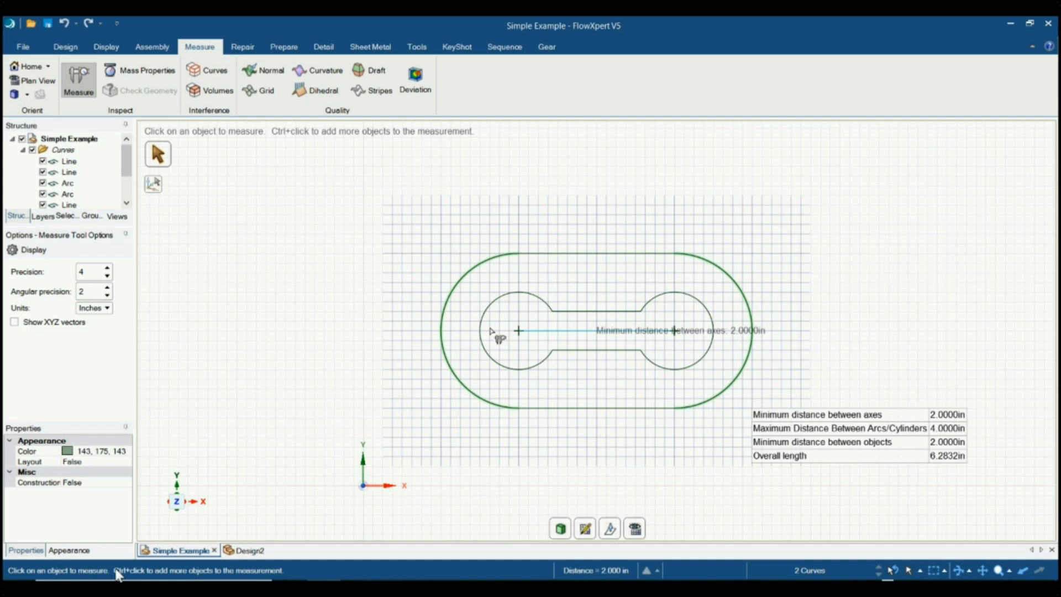
left_click(482, 330)
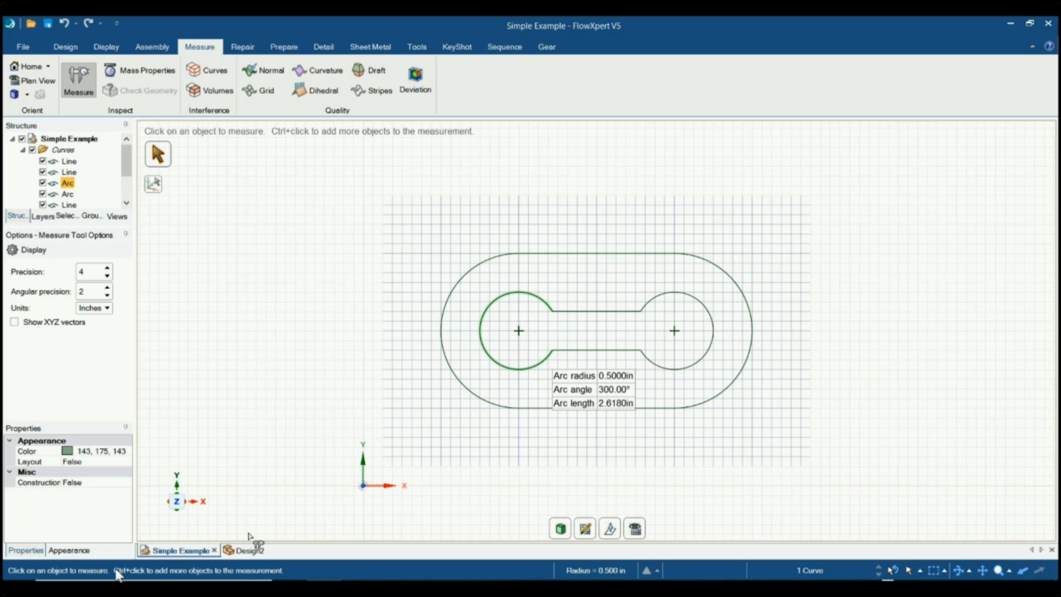
Step: In Design2, start a rectangle with its first corner offset 1 in in X and 1 in in Y from the origin
left_click(244, 552)
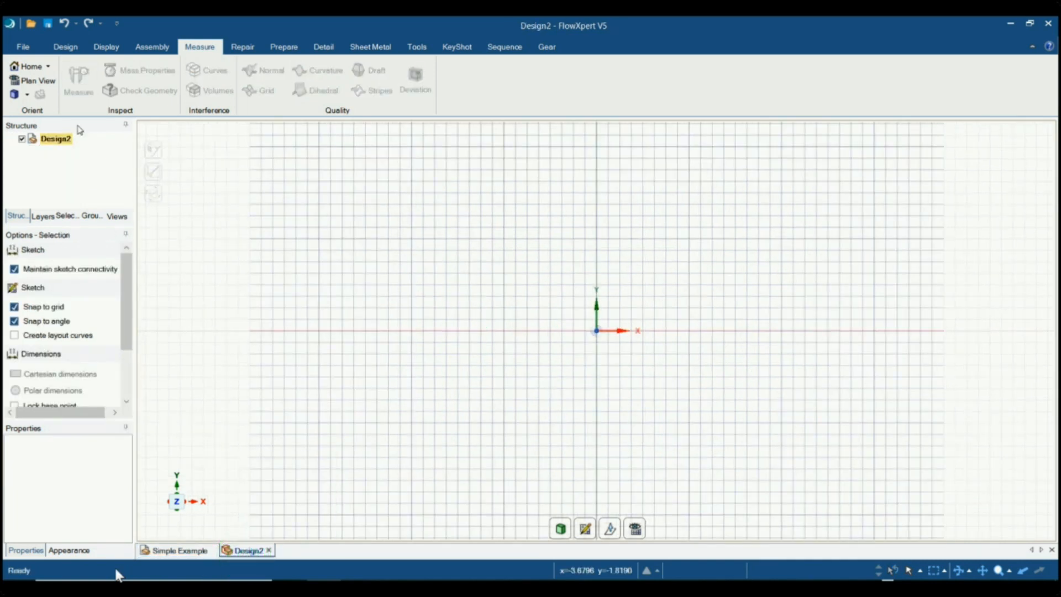
left_click(65, 46)
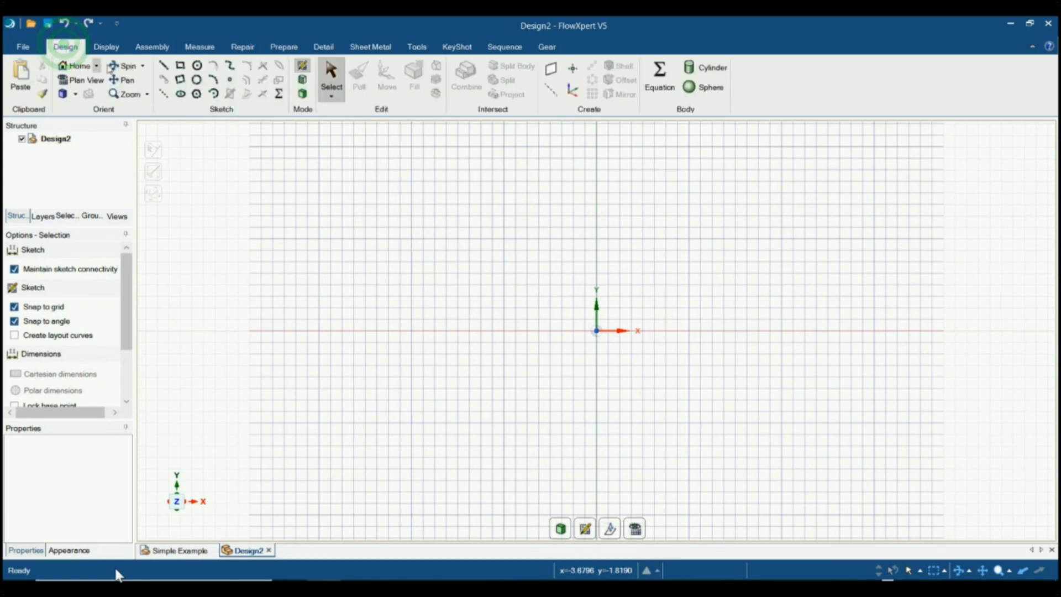
left_click(180, 66)
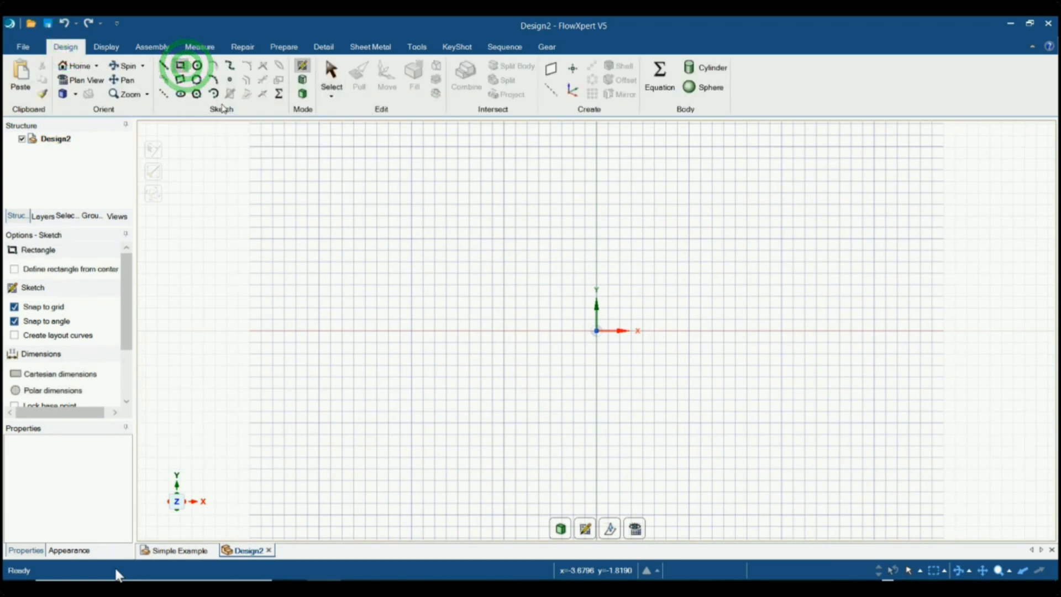
left_click(602, 334)
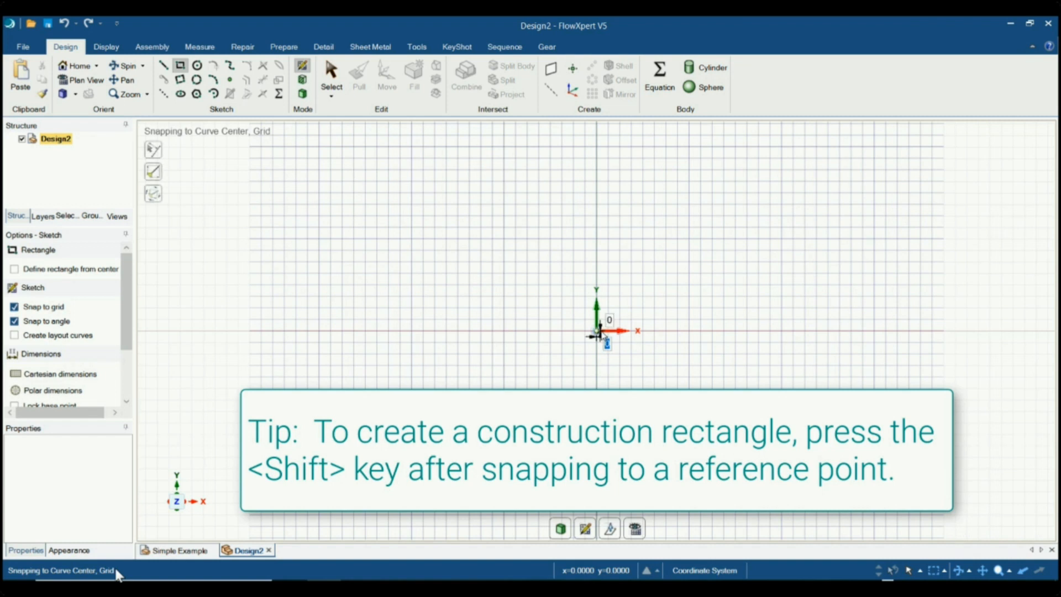
type("1")
key("Tab")
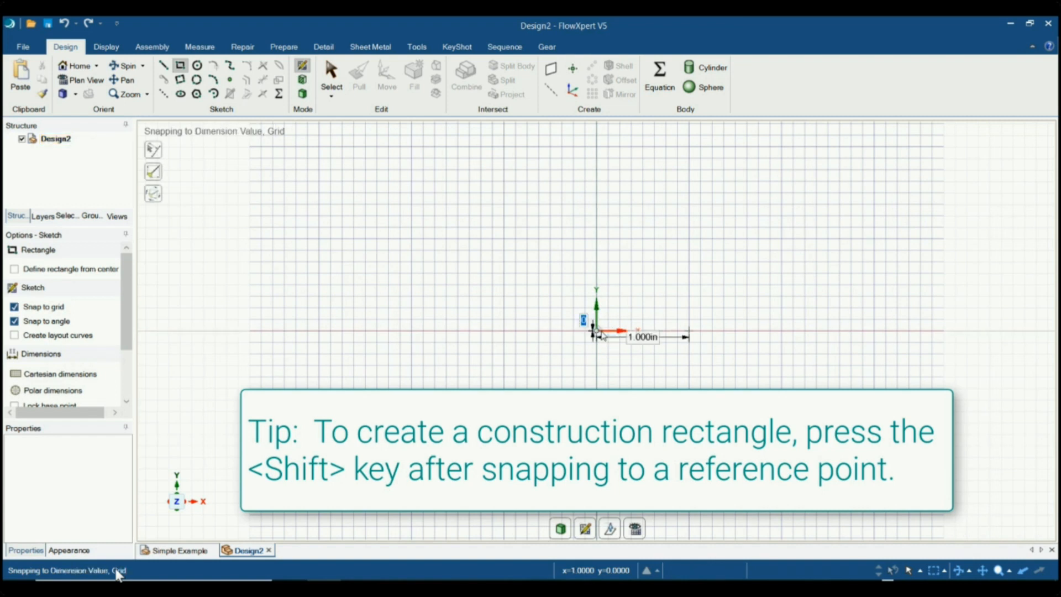
type("1")
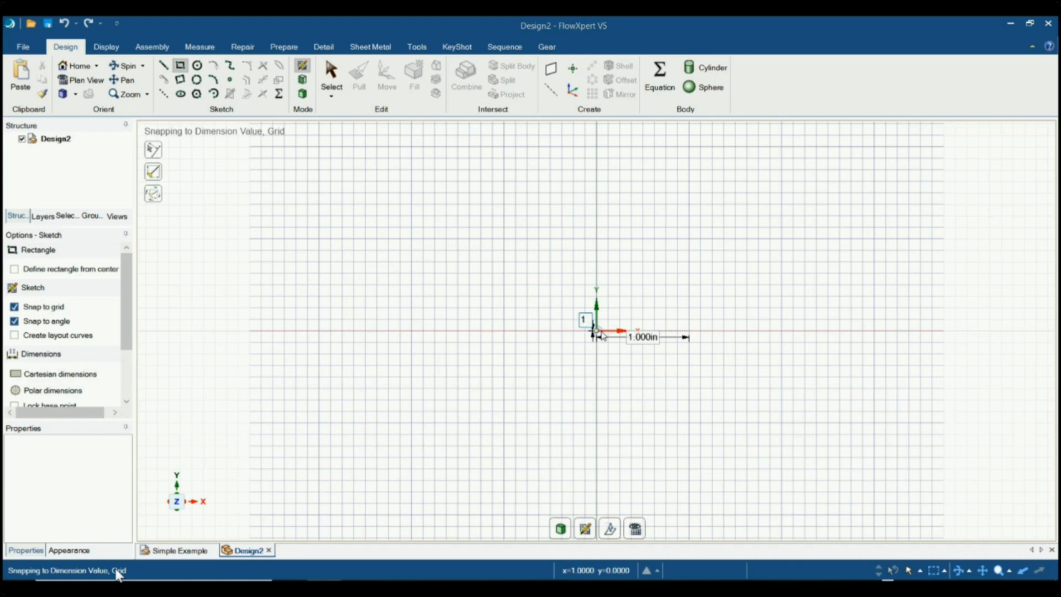
key("Return")
Step: Complete the rectangle with a width of 4 in and a height of 2 in
type("4")
key("Return")
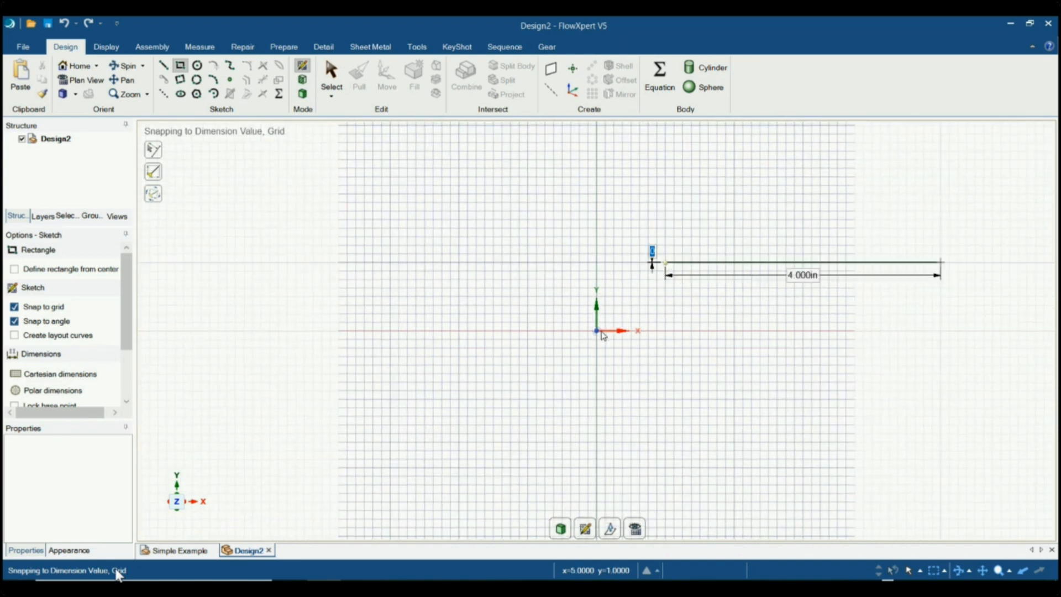
type("2")
key("Return")
key("Escape")
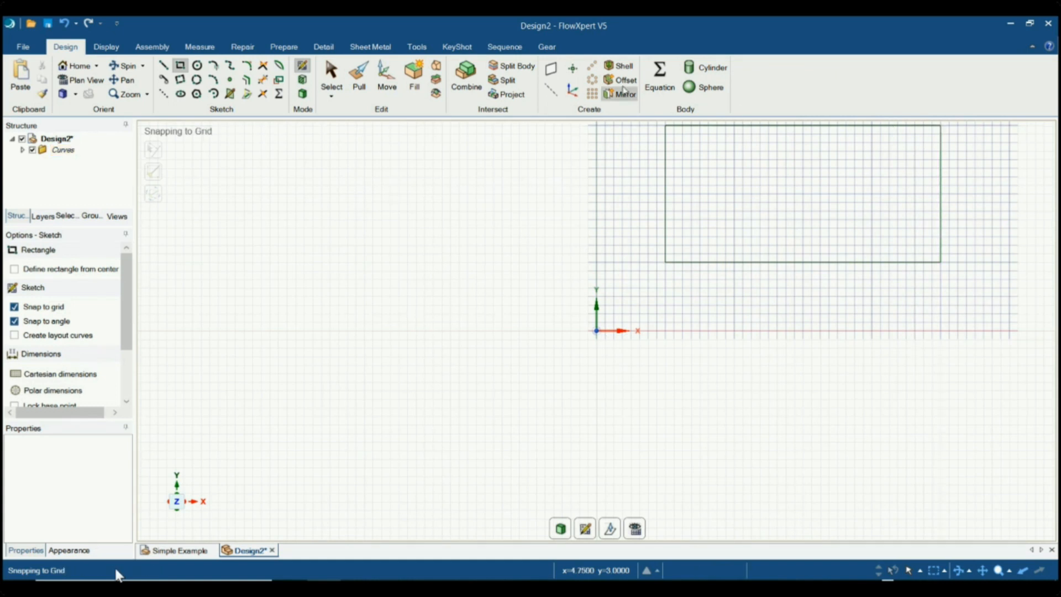
Step: View the rectangle in Trimetric orientation and return to the Top view
left_click(76, 98)
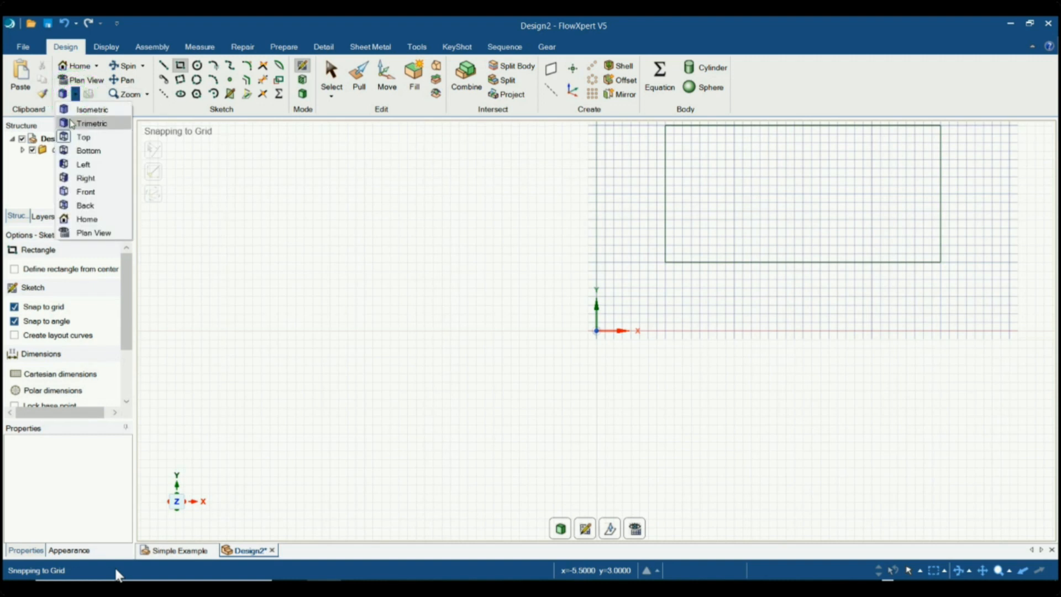
left_click(71, 121)
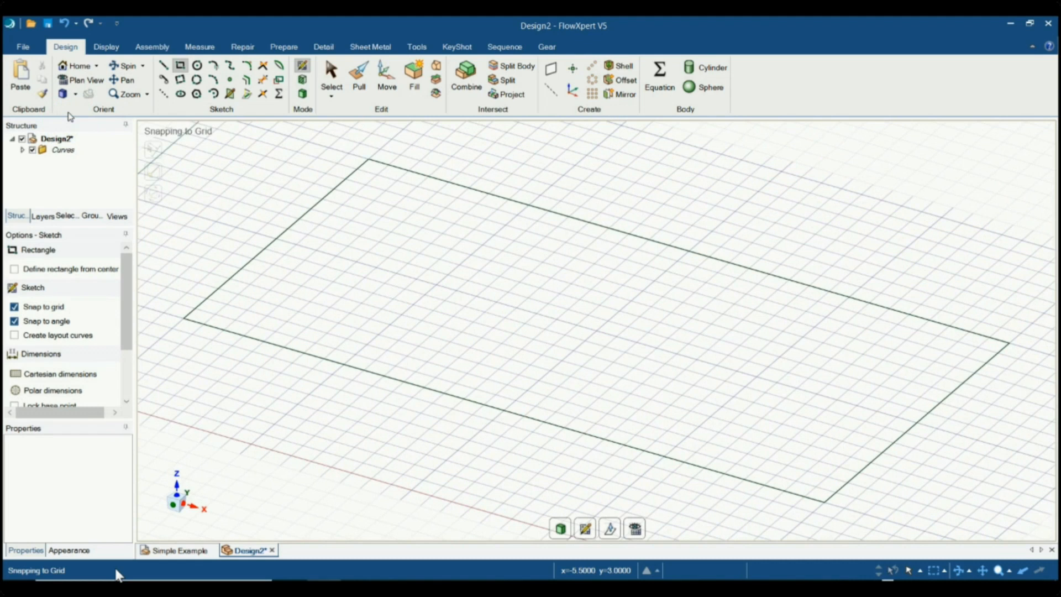
left_click(75, 97)
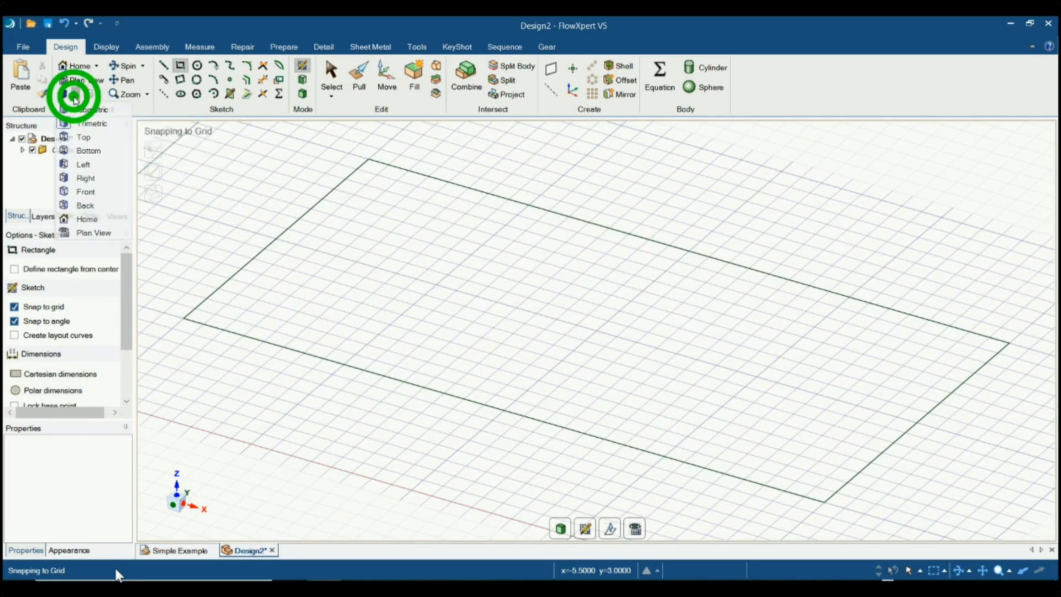
left_click(72, 137)
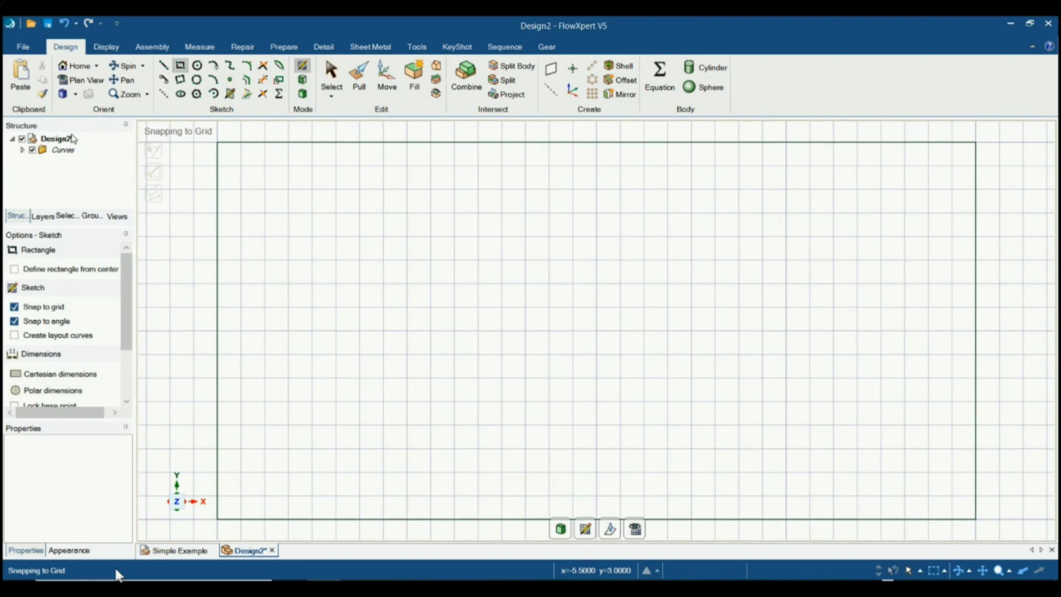
Step: Draw a 1 in diameter circle centred 1 in in X and 1 in in Y from the rectangle's lower-left corner
left_click(197, 65)
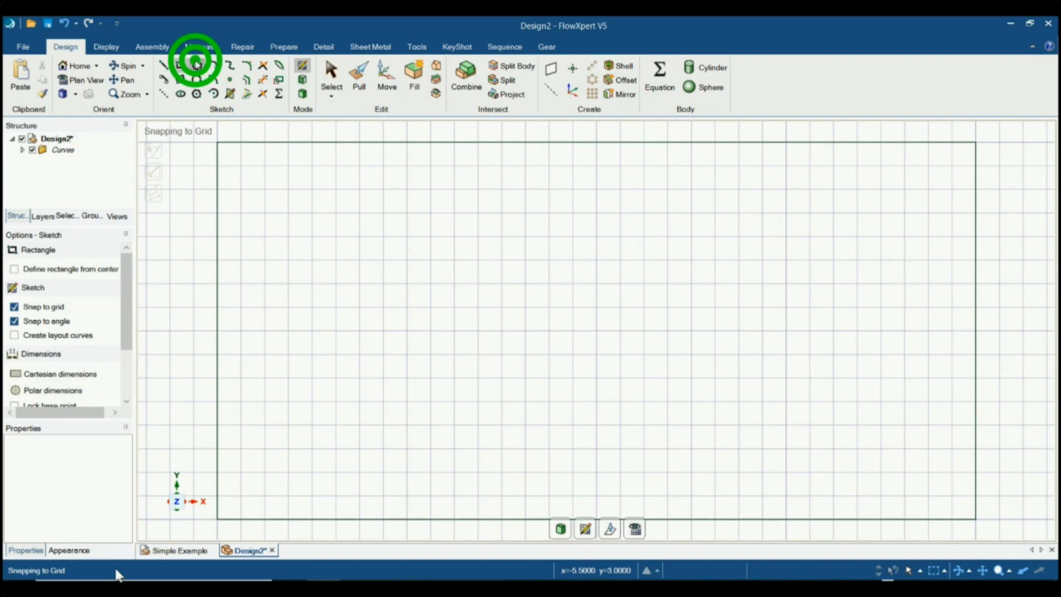
left_click(220, 520)
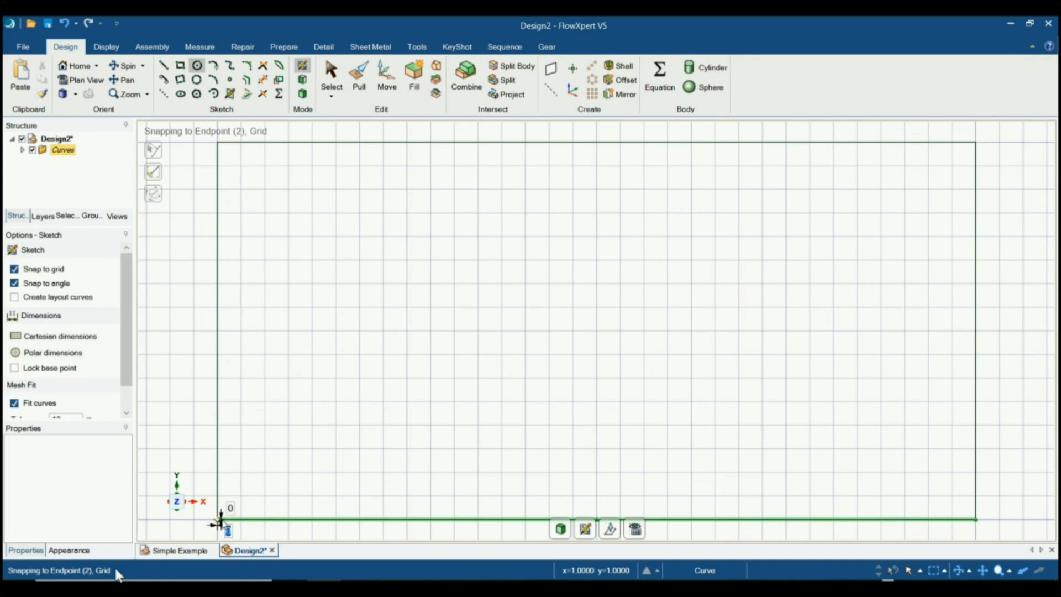
type("1")
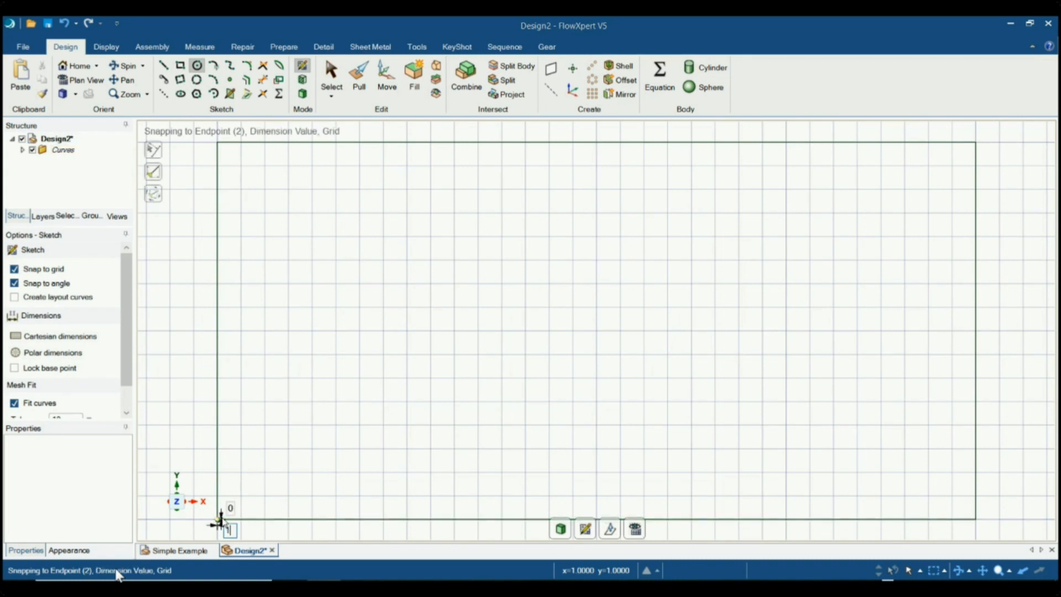
key("Return")
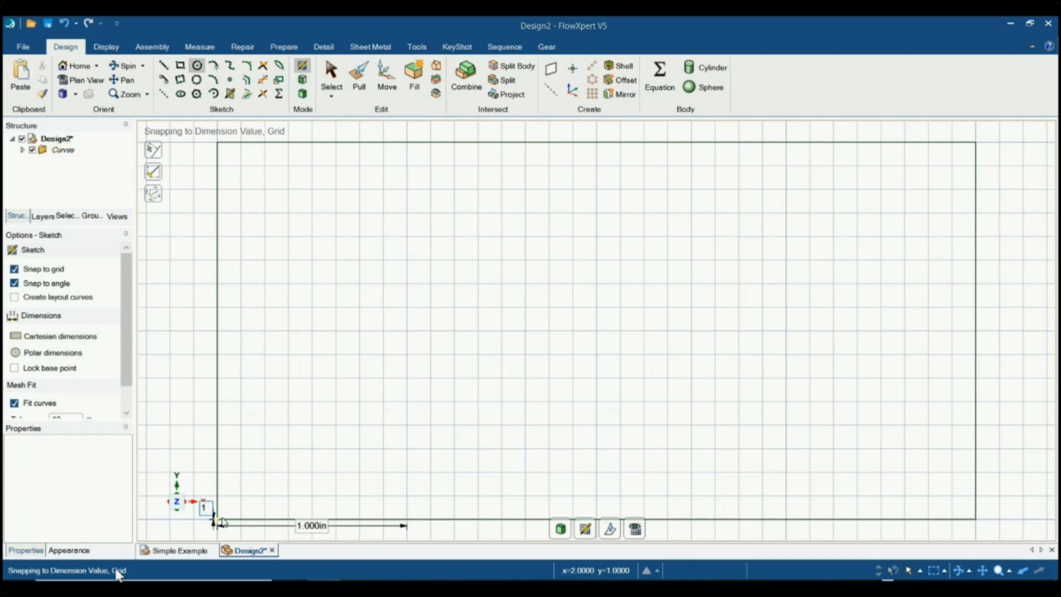
key("Return")
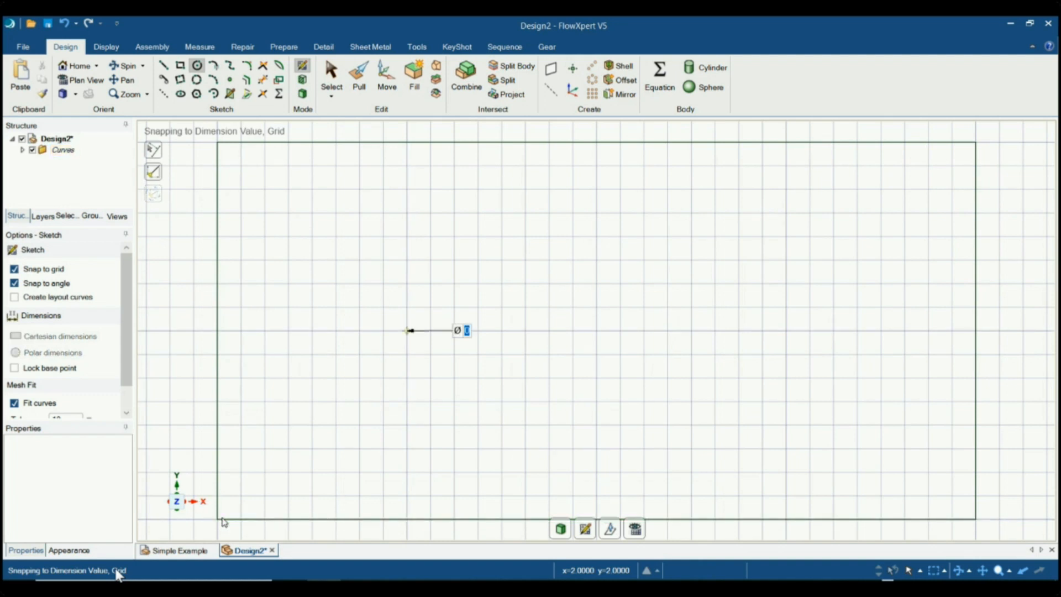
type("1")
key("Return")
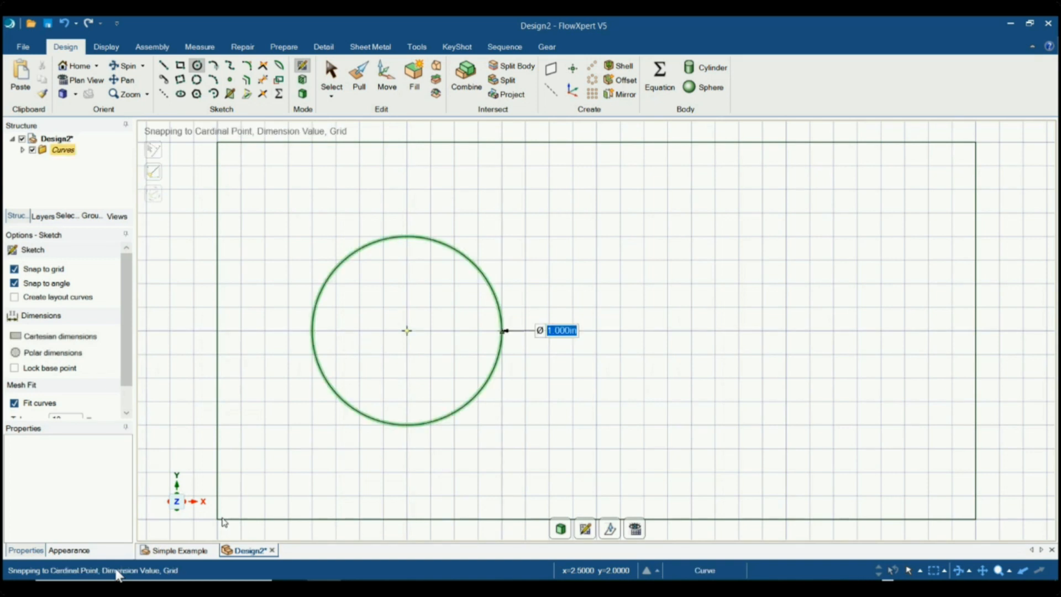
key("Escape")
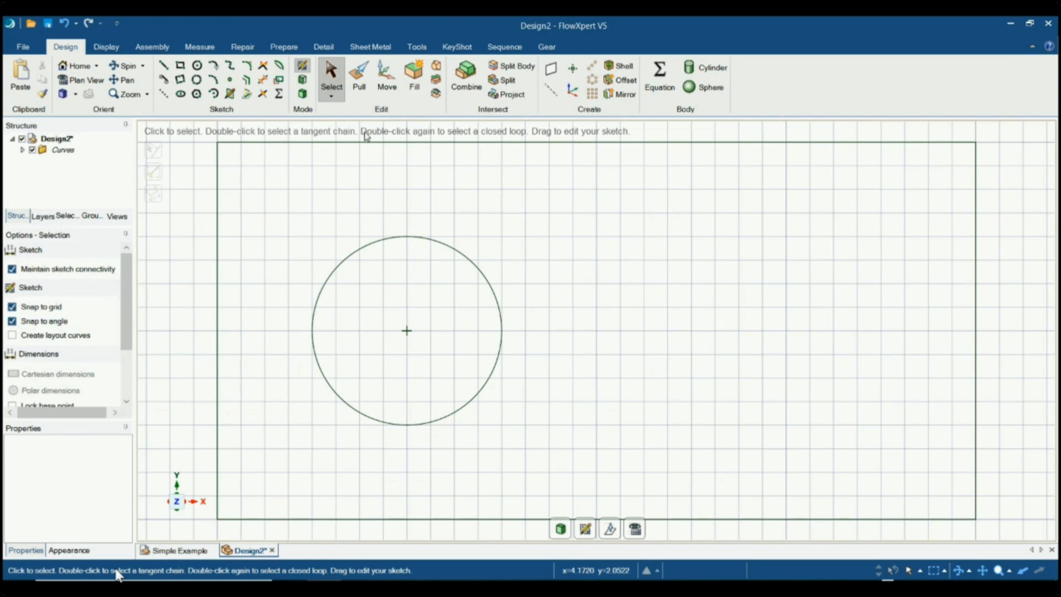
Step: Try a second 1 in diameter circle centred at X 4.25, Y 2, and undo it
left_click(197, 66)
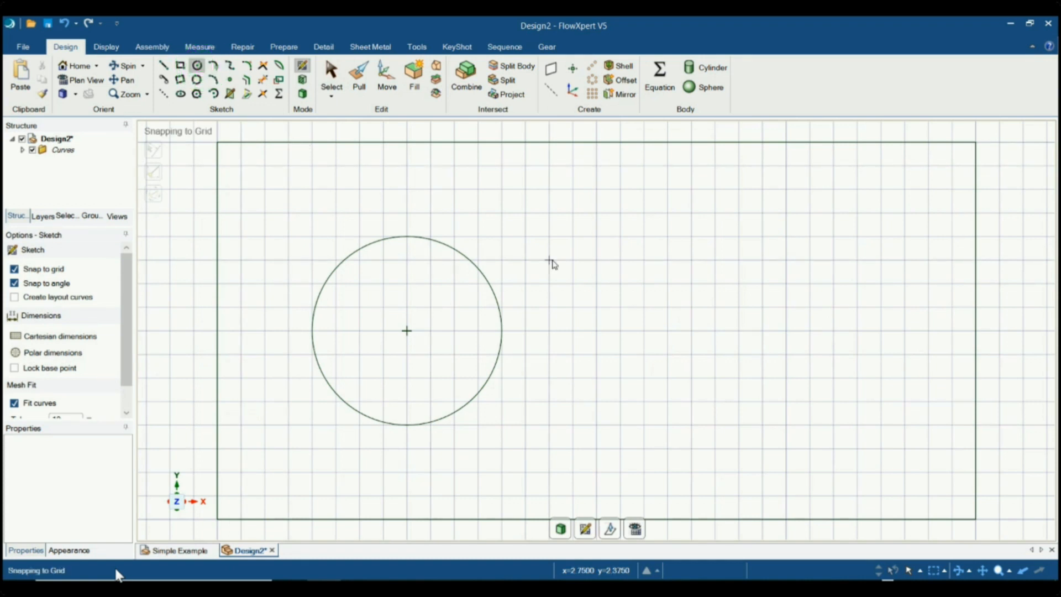
left_click(828, 328)
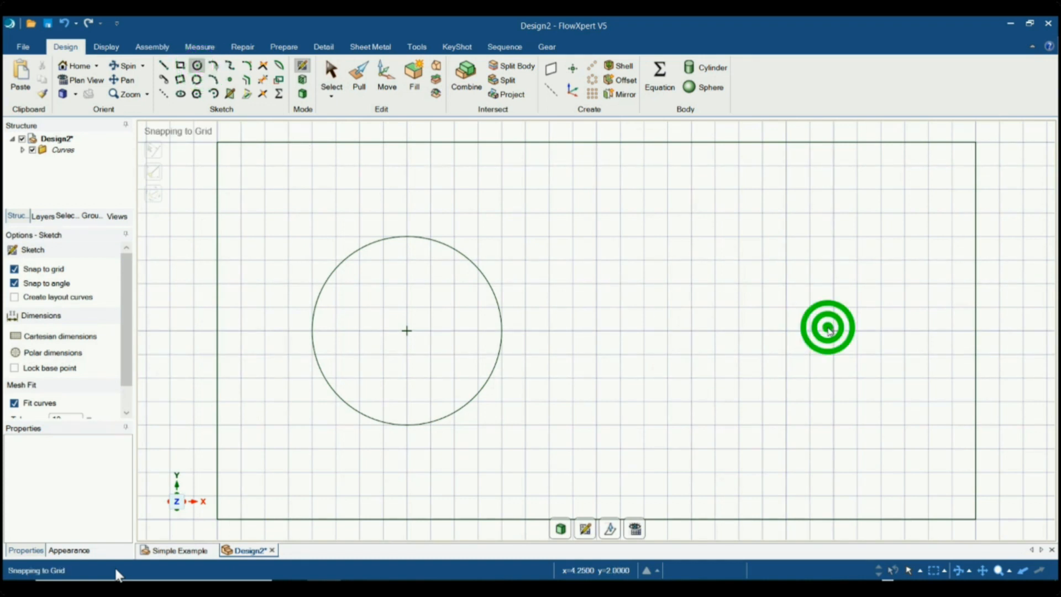
type("1")
key("Tab")
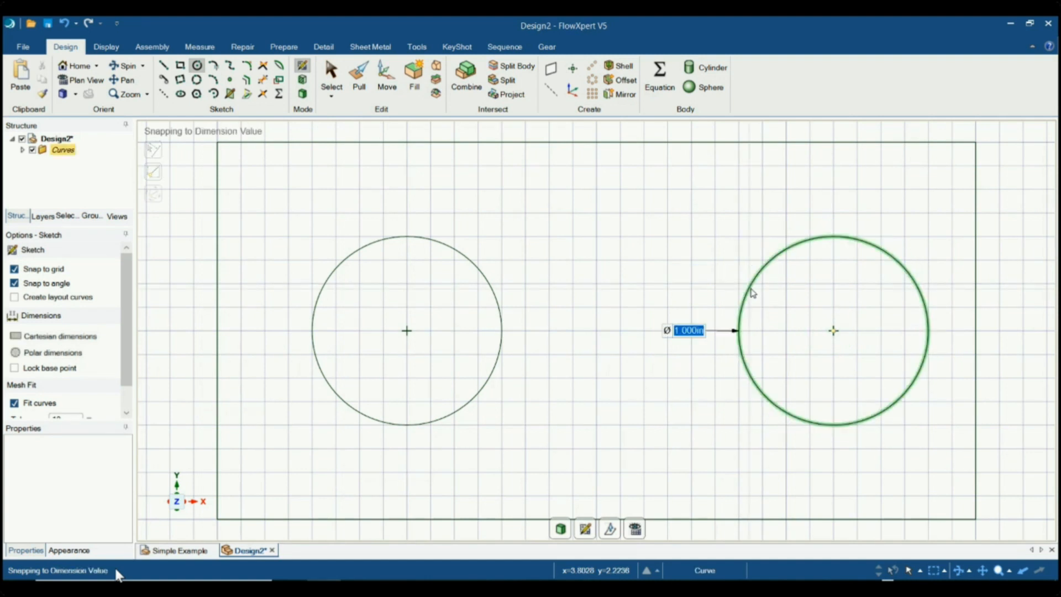
key("Escape")
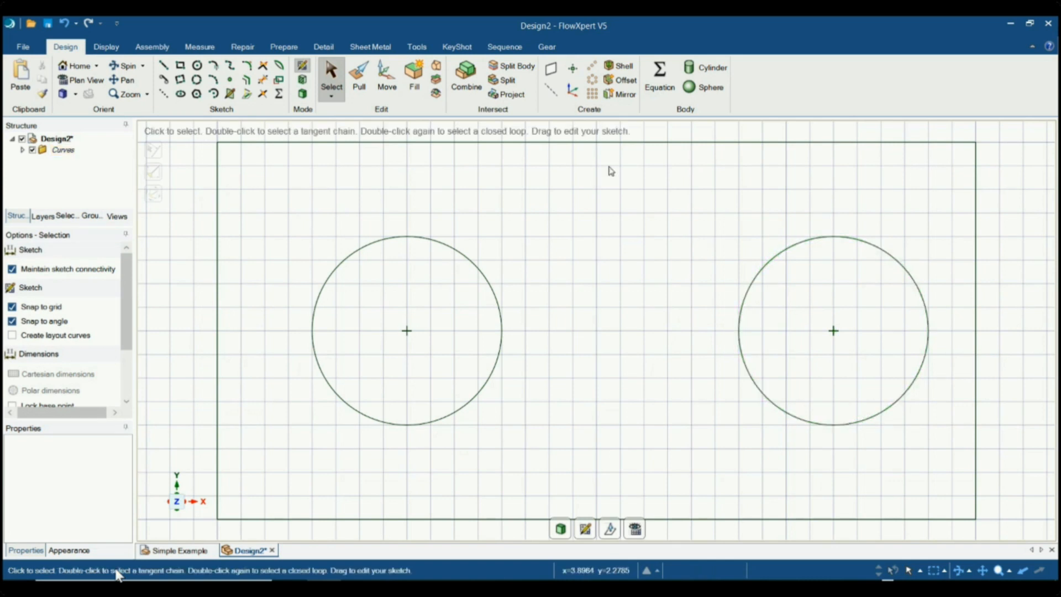
left_click(63, 24)
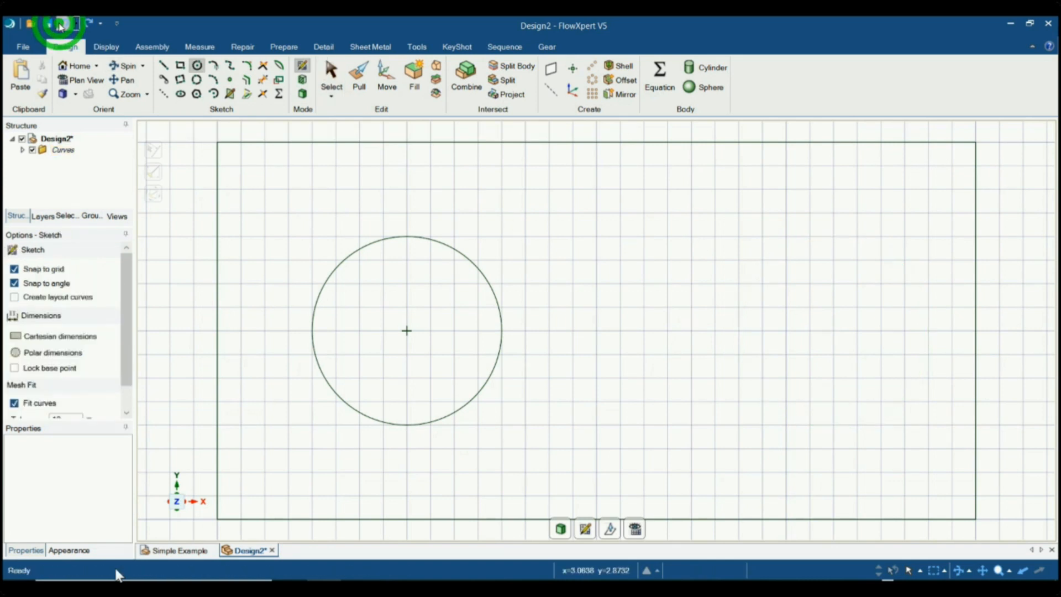
Step: Draw a second 1 in diameter circle centred at X 4, Y 2 in the right half of the rectangle
left_click(786, 331)
type("1")
key("Return")
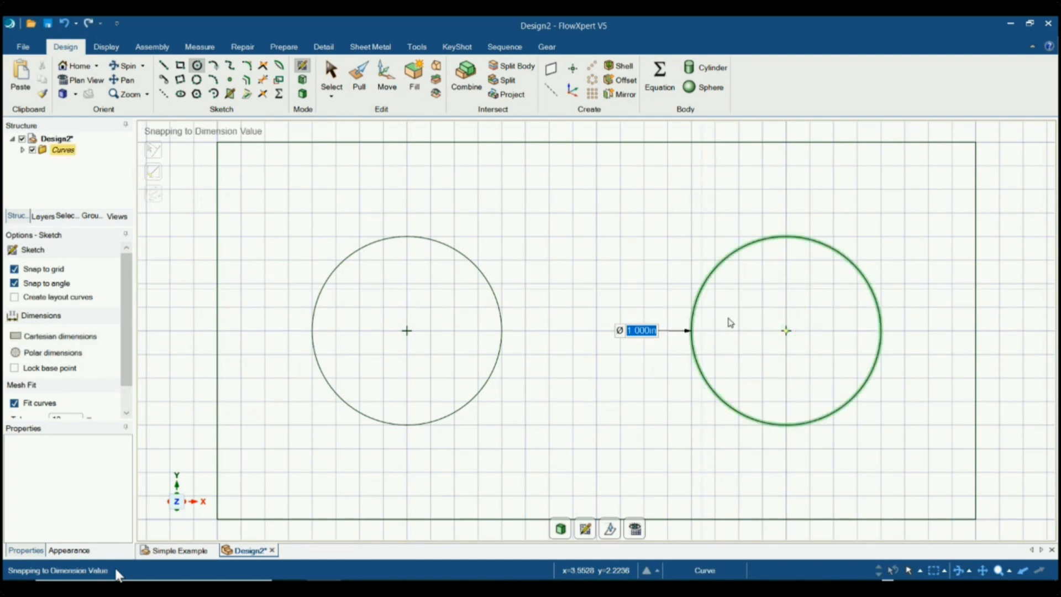
key("Escape")
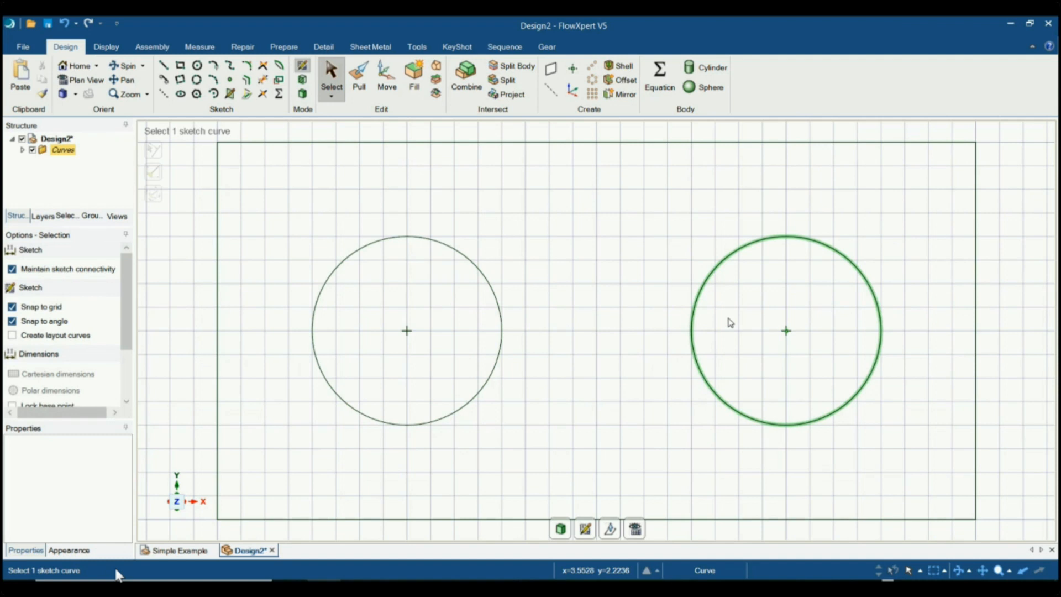
left_click(730, 323)
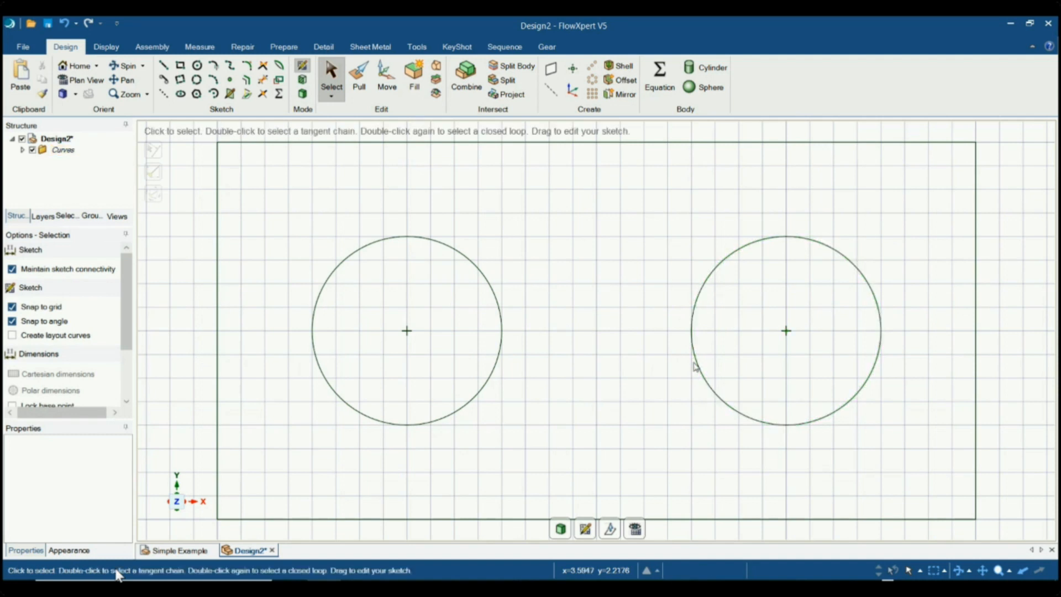
left_click(739, 415)
Step: Reset the Simple Example view to match Design2, compare the two sketches, and return to Design2
left_click(259, 552)
left_click(256, 550)
left_click(162, 550)
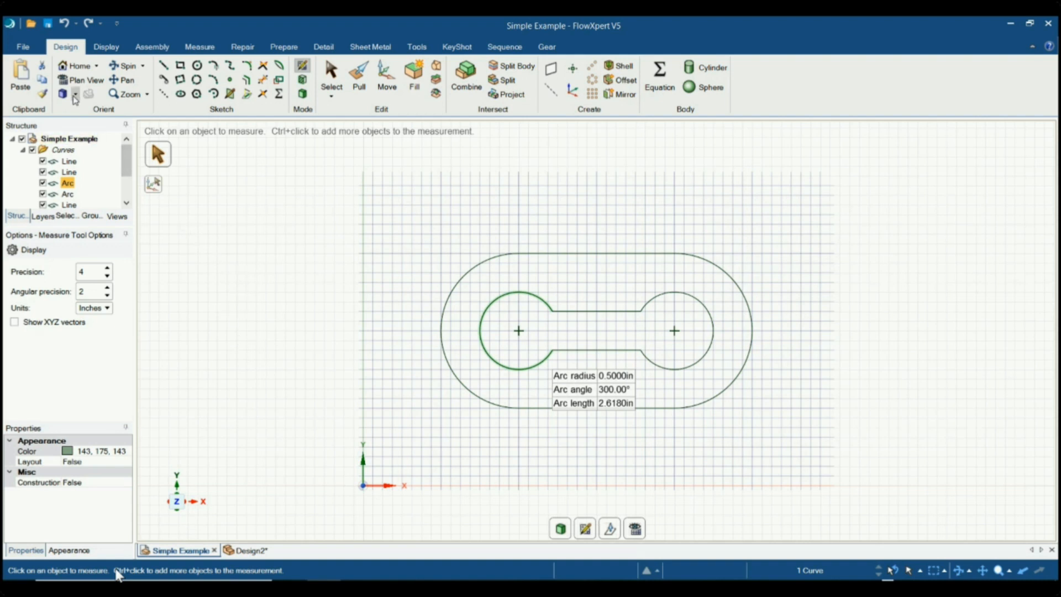
left_click(75, 95)
left_click(86, 142)
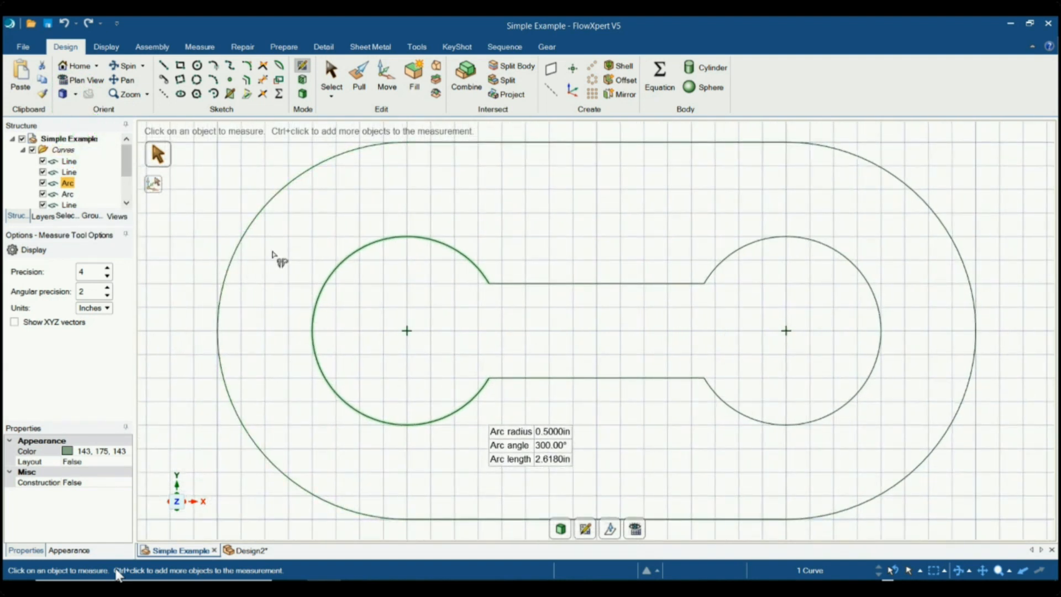
key("Escape")
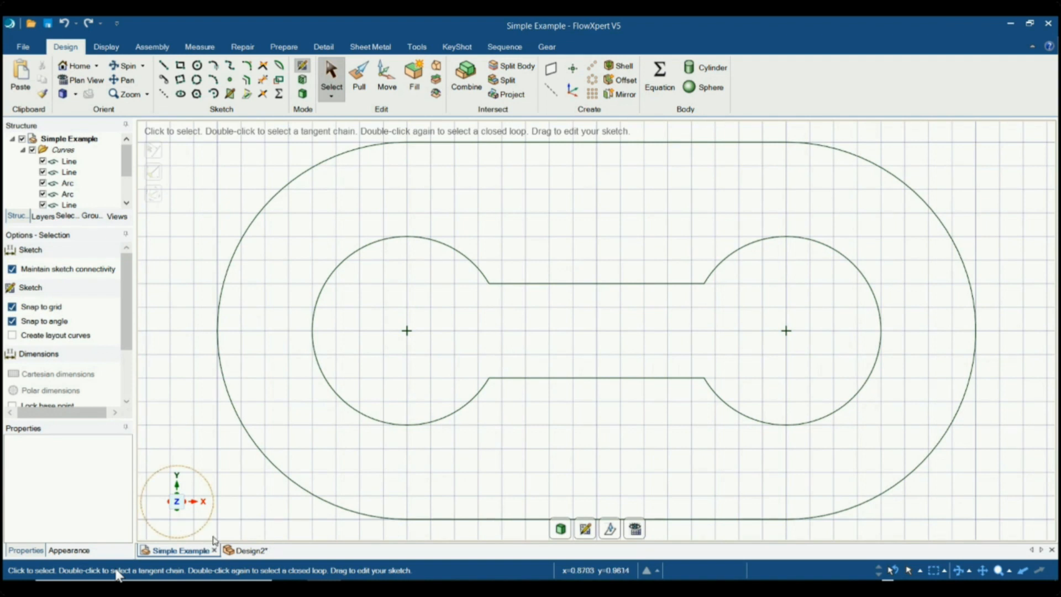
left_click(253, 551)
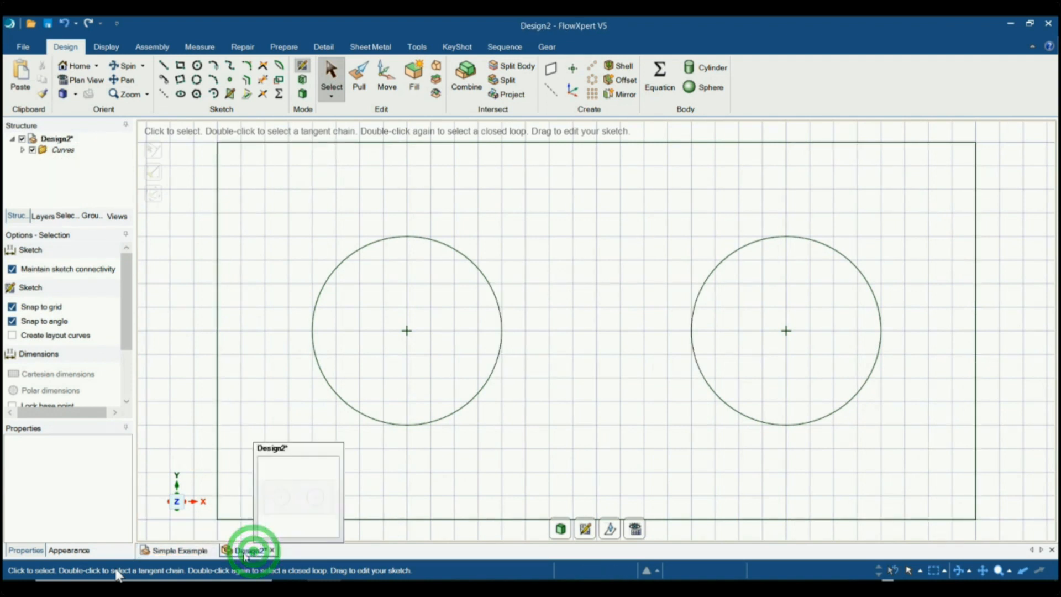
left_click(170, 551)
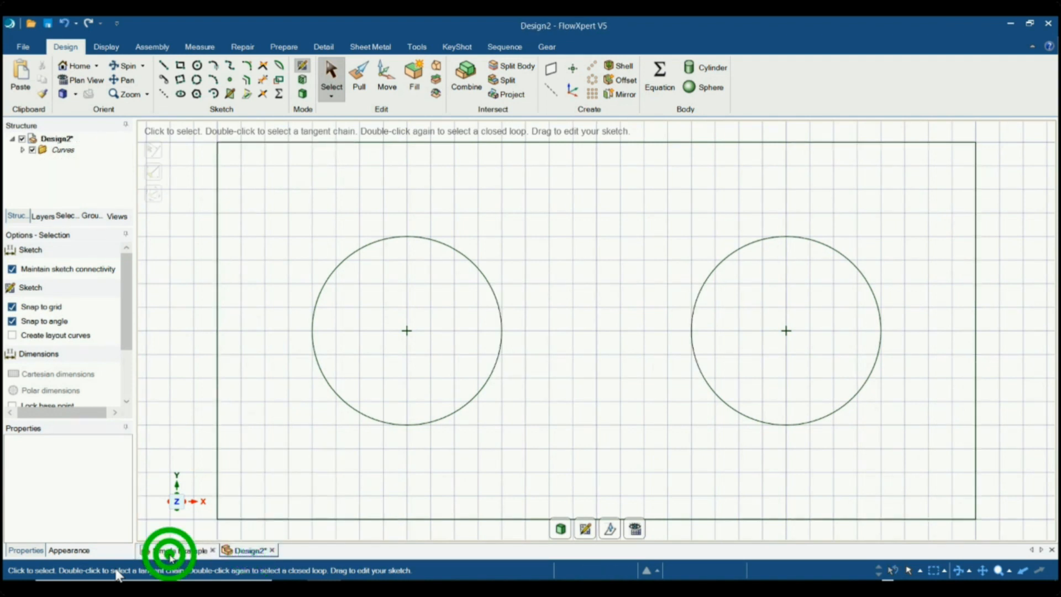
left_click(253, 552)
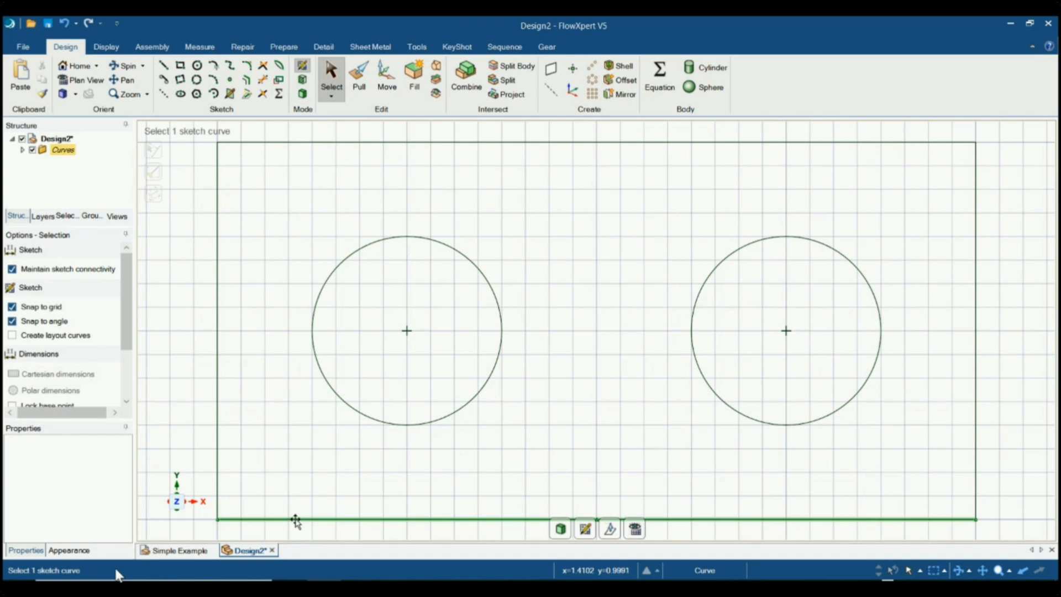
Step: Sketch a 180° swept arc of 2 in diameter around the left circle's centre, from the rectangle's top edge to its bottom edge
left_click(213, 94)
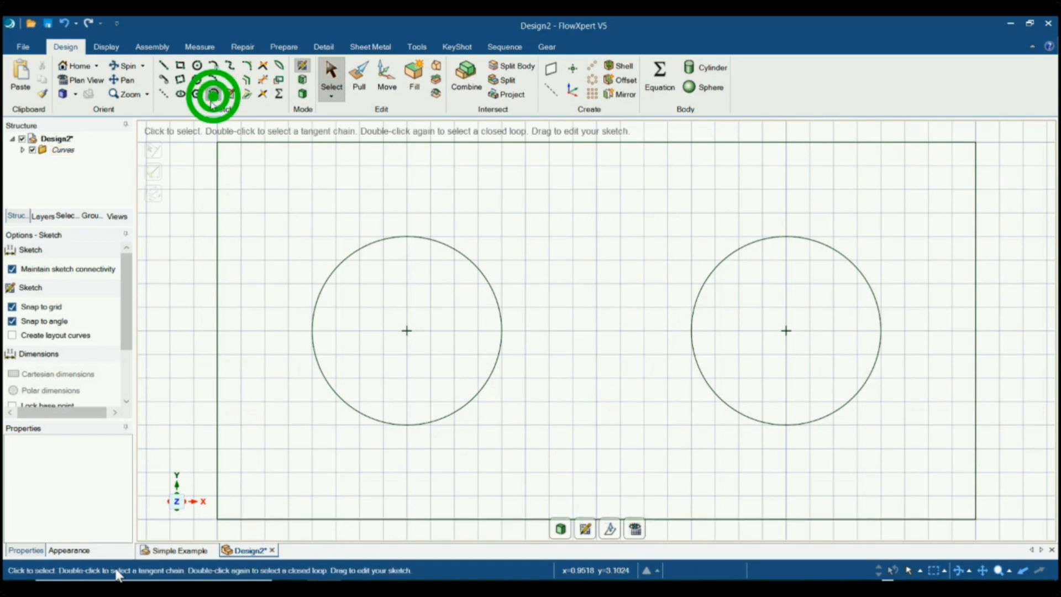
left_click(407, 330)
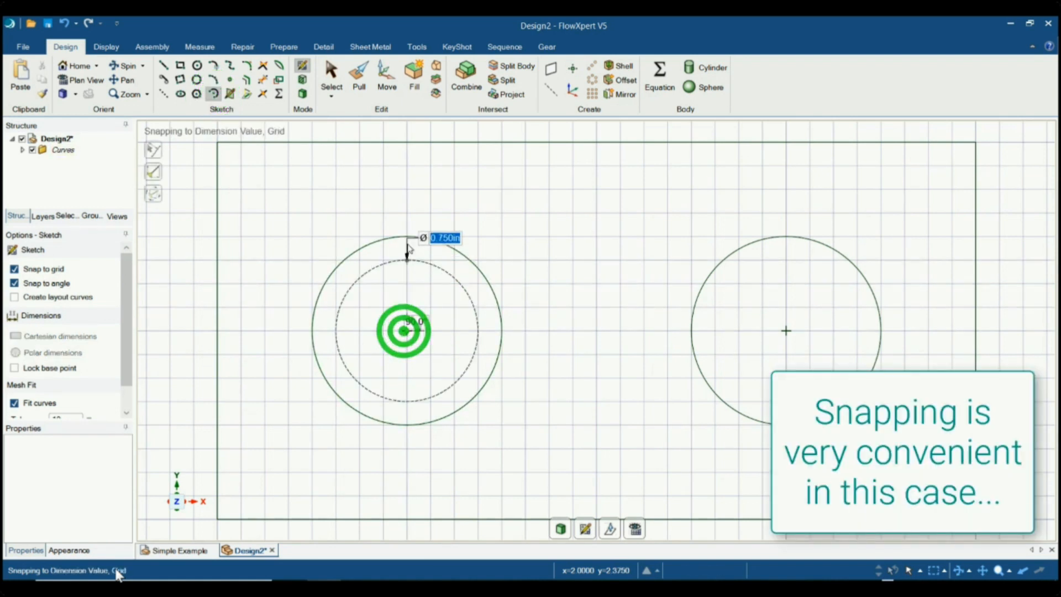
left_click(407, 142)
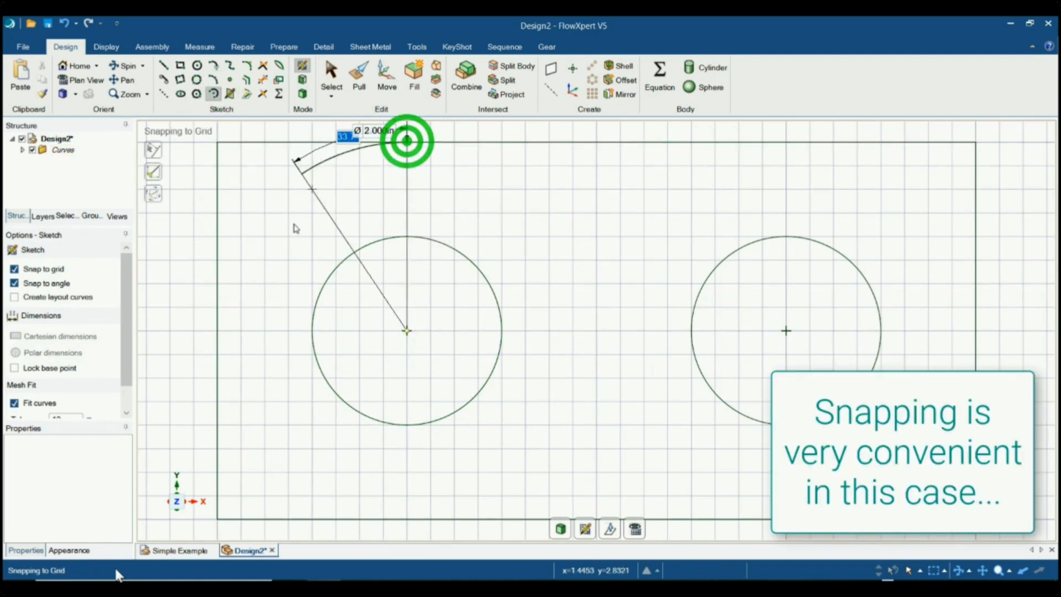
left_click(407, 519)
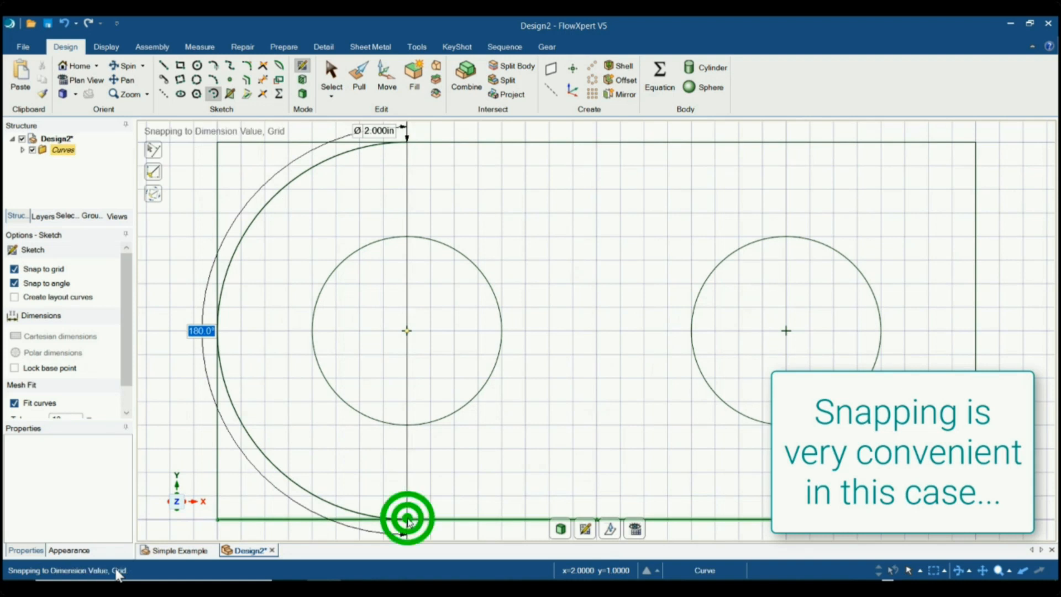
Step: Sketch a matching 180° arc of 2 in diameter around the right circle's centre, bulging toward the rectangle's right edge
left_click(785, 331)
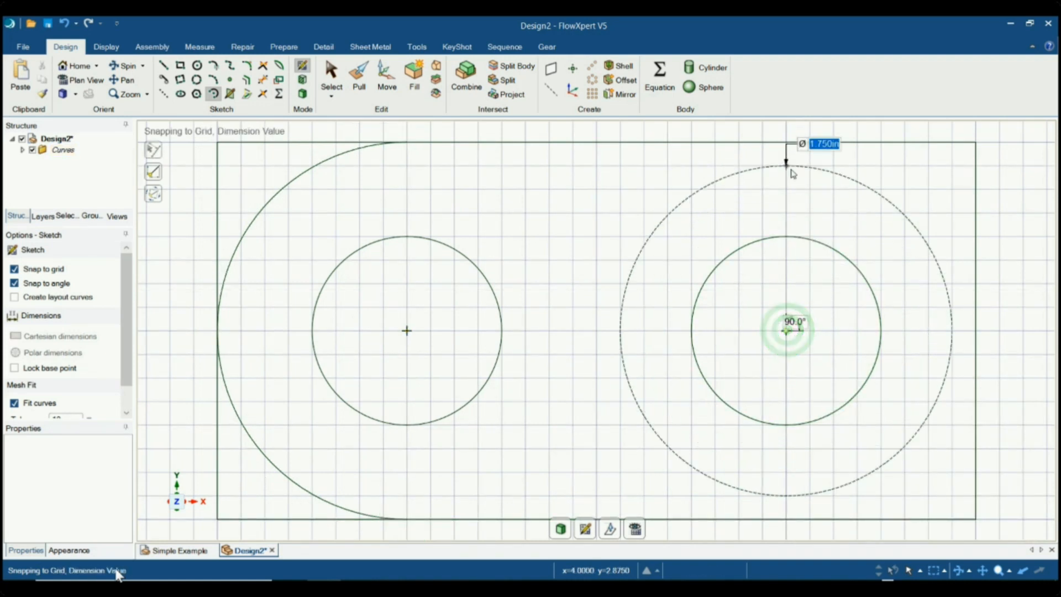
left_click(786, 142)
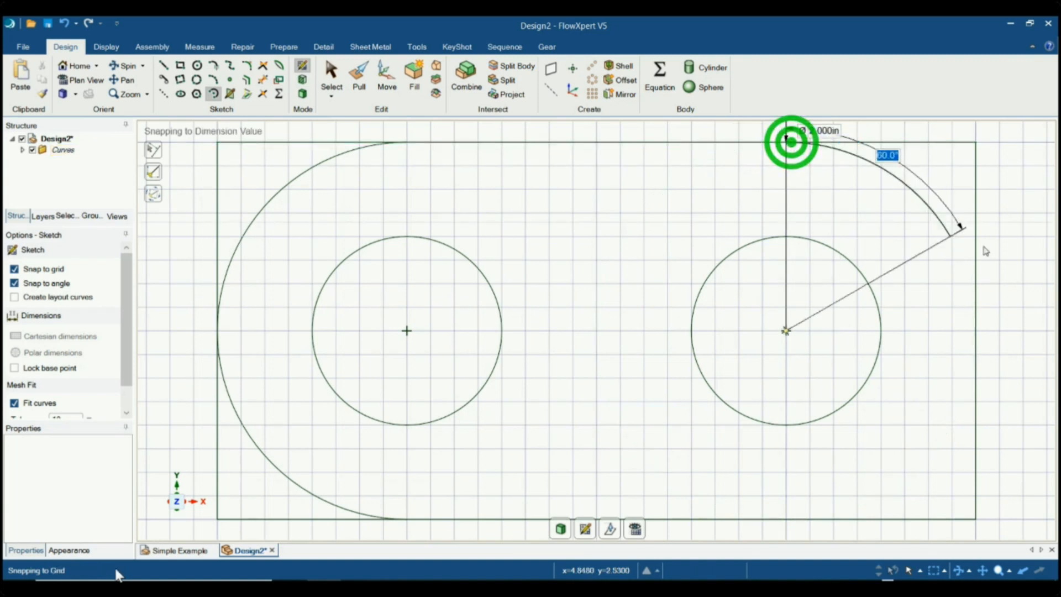
left_click(786, 520)
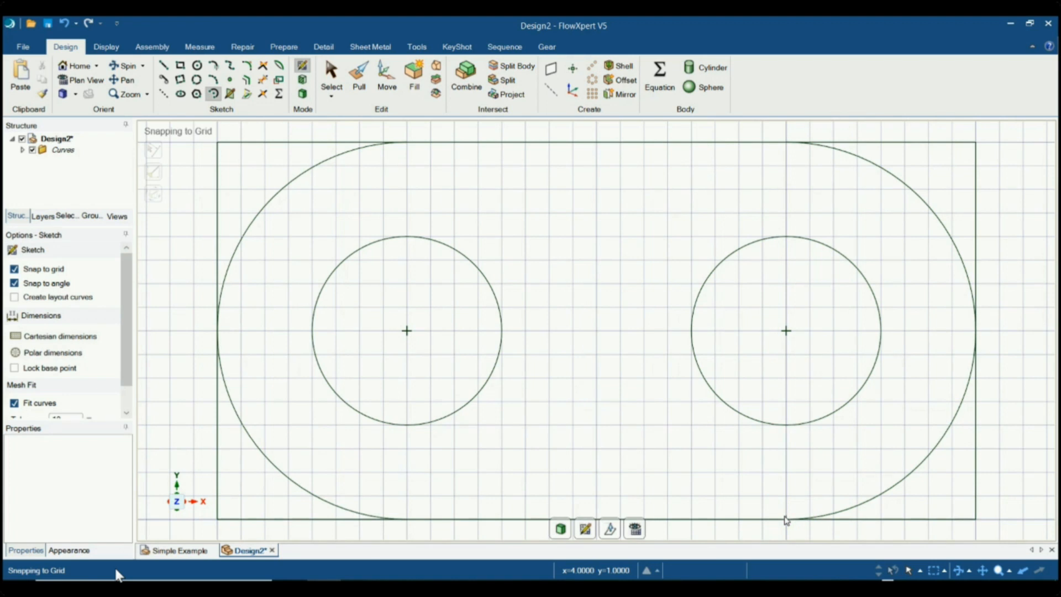
Step: Trim away the rectangle's two left corners outside the left end arc
left_click(262, 80)
left_click(272, 141)
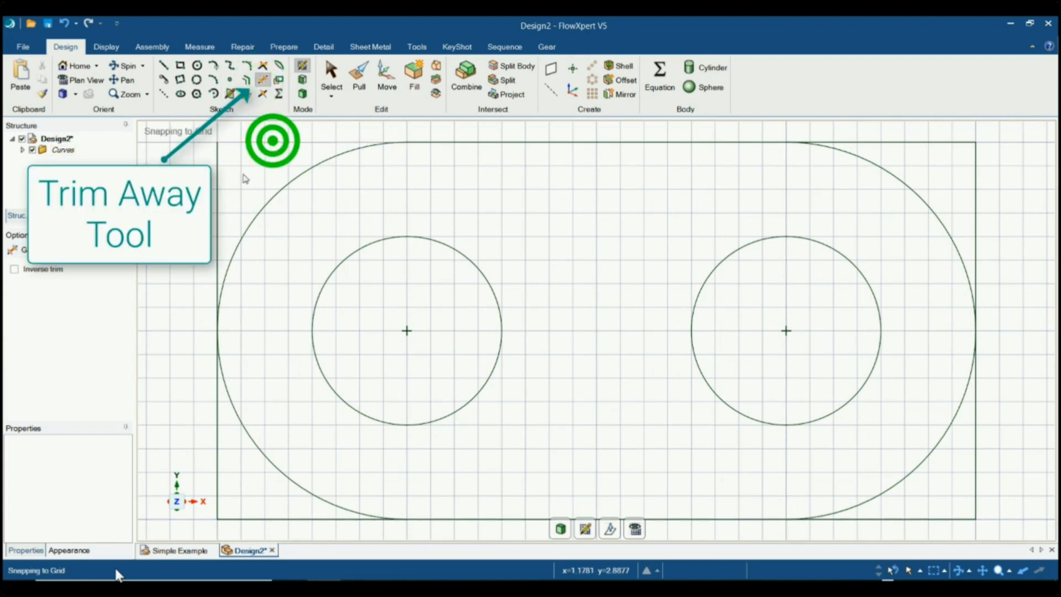
left_click(217, 190)
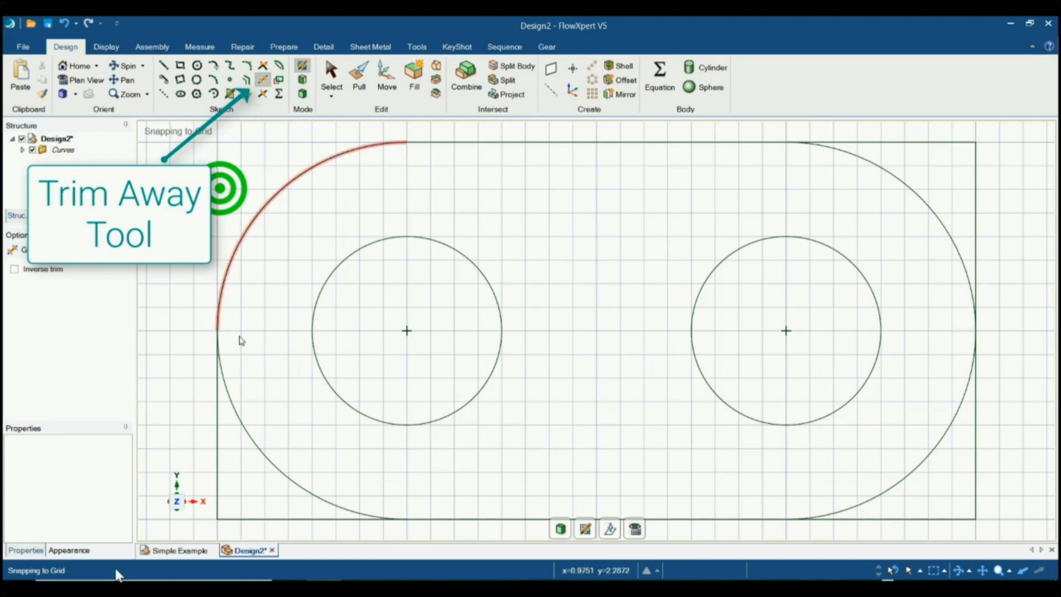
left_click(218, 457)
left_click(266, 519)
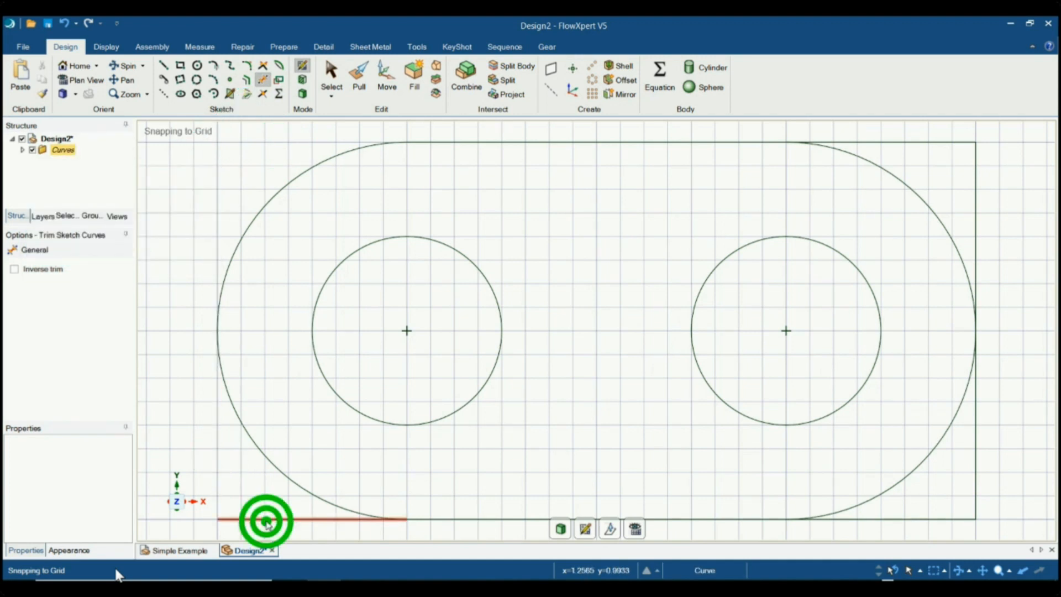
Step: Trim away the rectangle's two right corners outside the right end arc
left_click(917, 519)
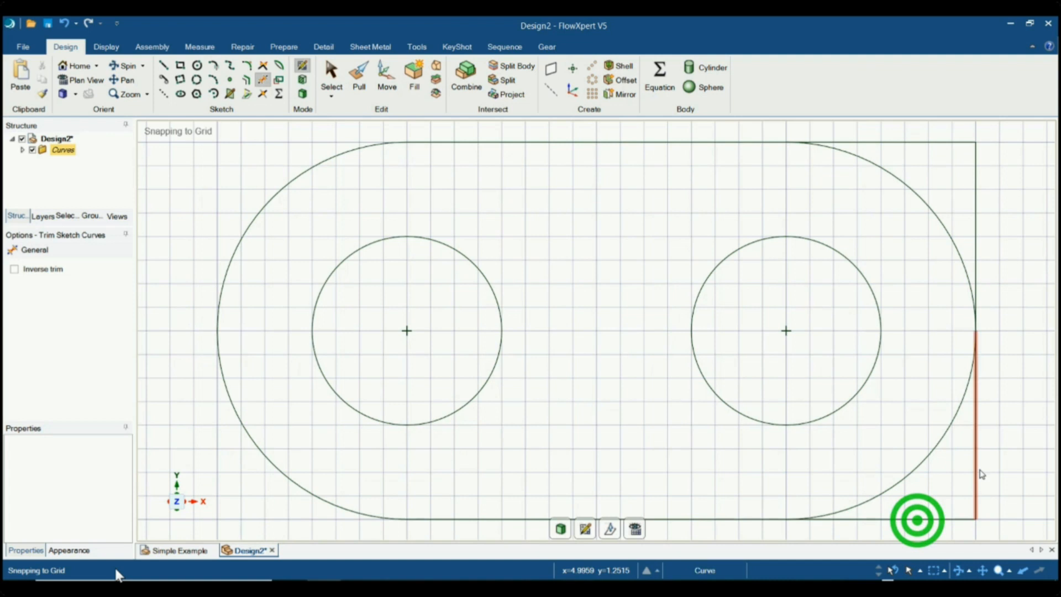
left_click(978, 471)
left_click(944, 519)
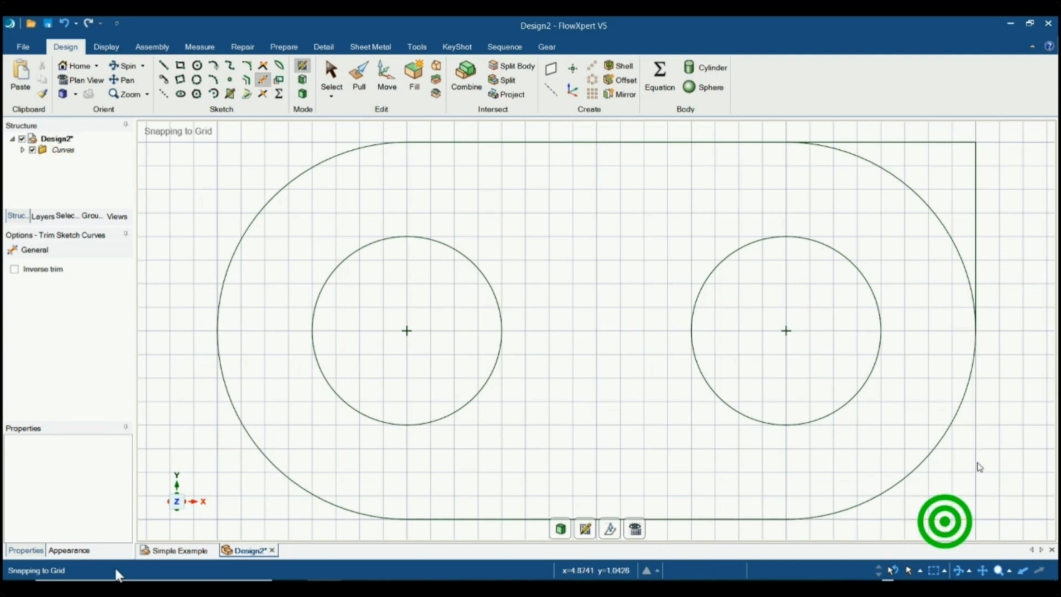
left_click(977, 206)
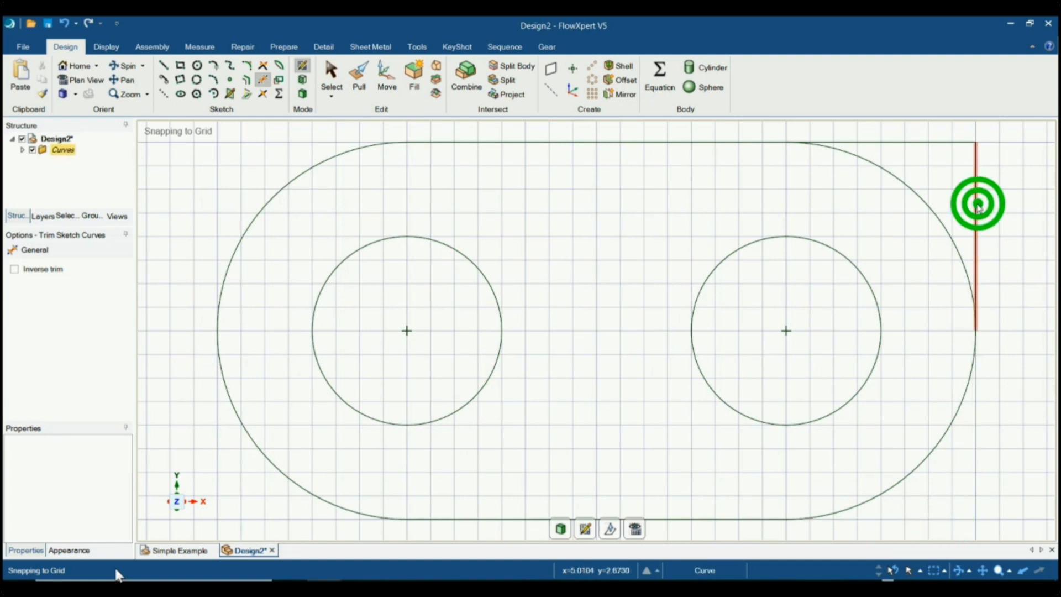
left_click(895, 143)
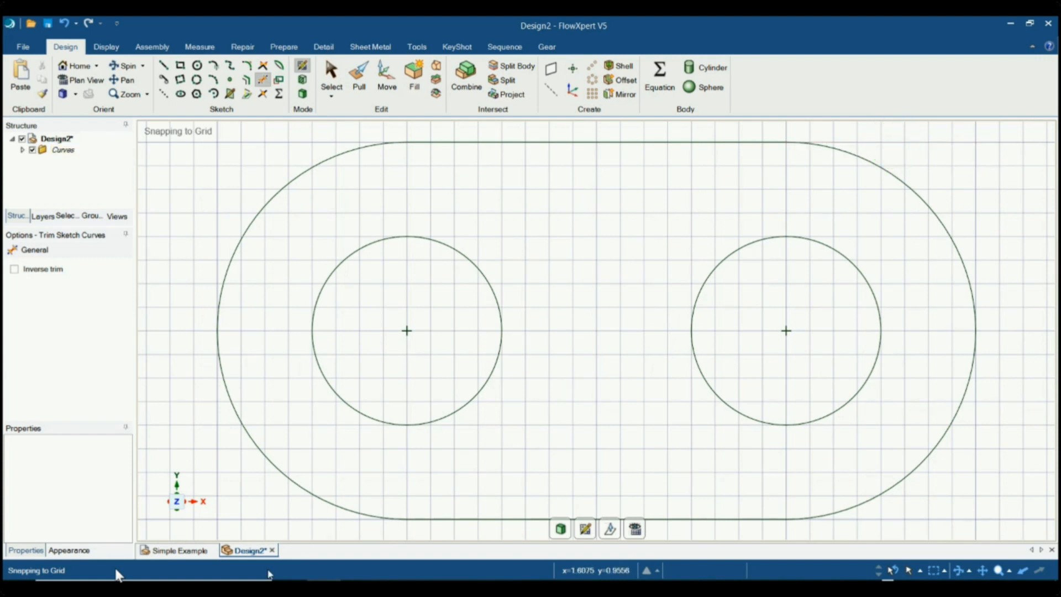
Step: Compare the new design with the Simple Example drawing to see which inner curves are missing, ending on the new design
left_click(252, 553)
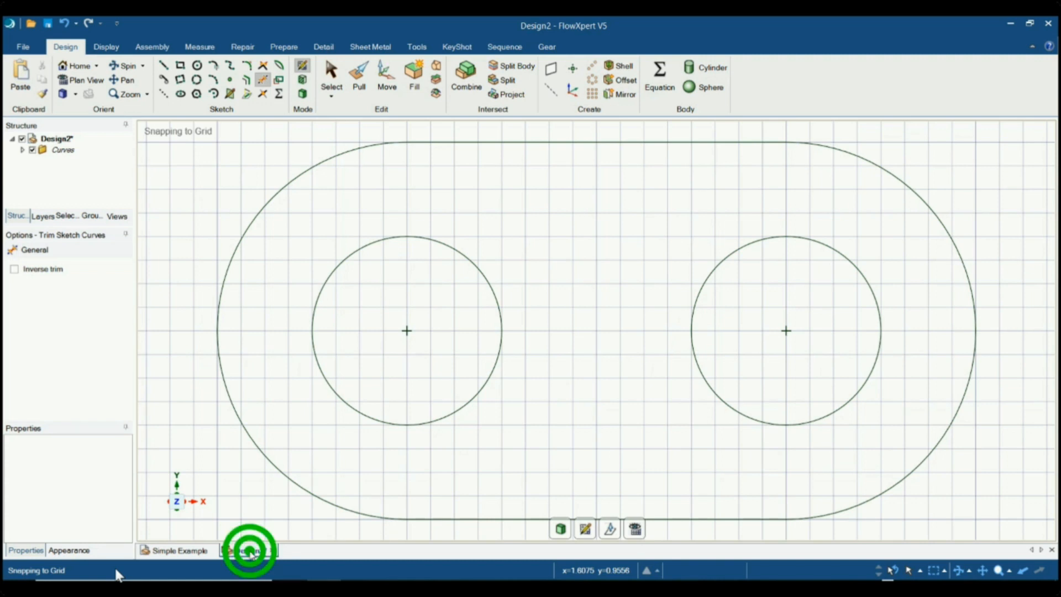
left_click(185, 551)
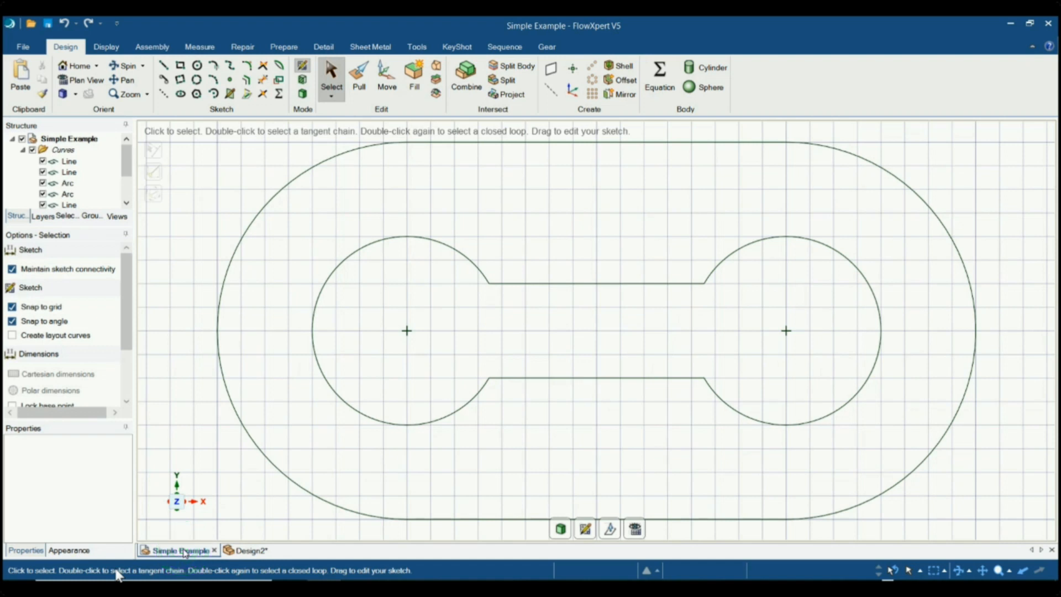
left_click(250, 551)
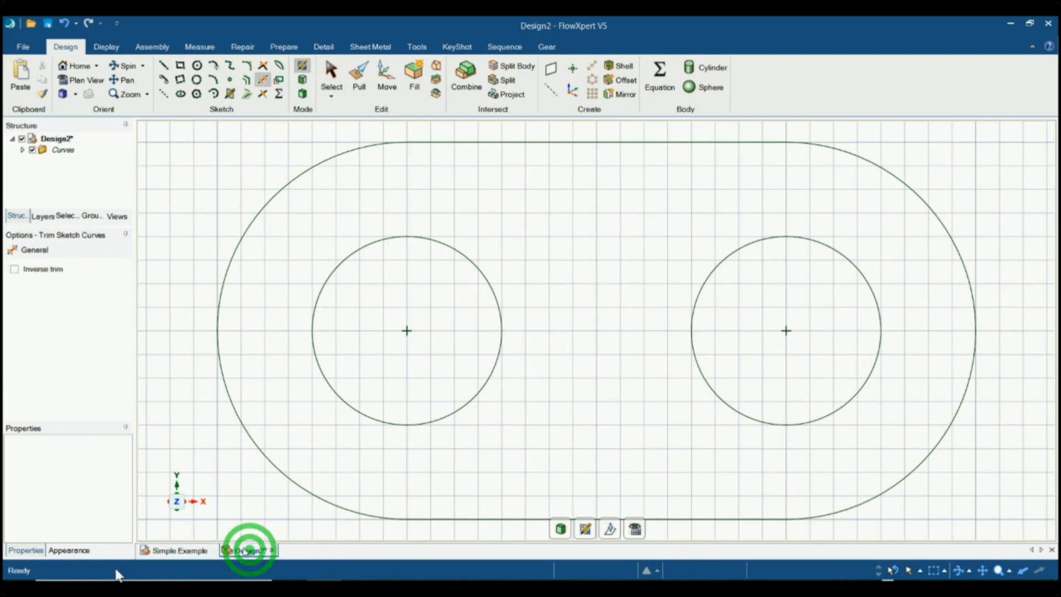
left_click(174, 553)
left_click(246, 551)
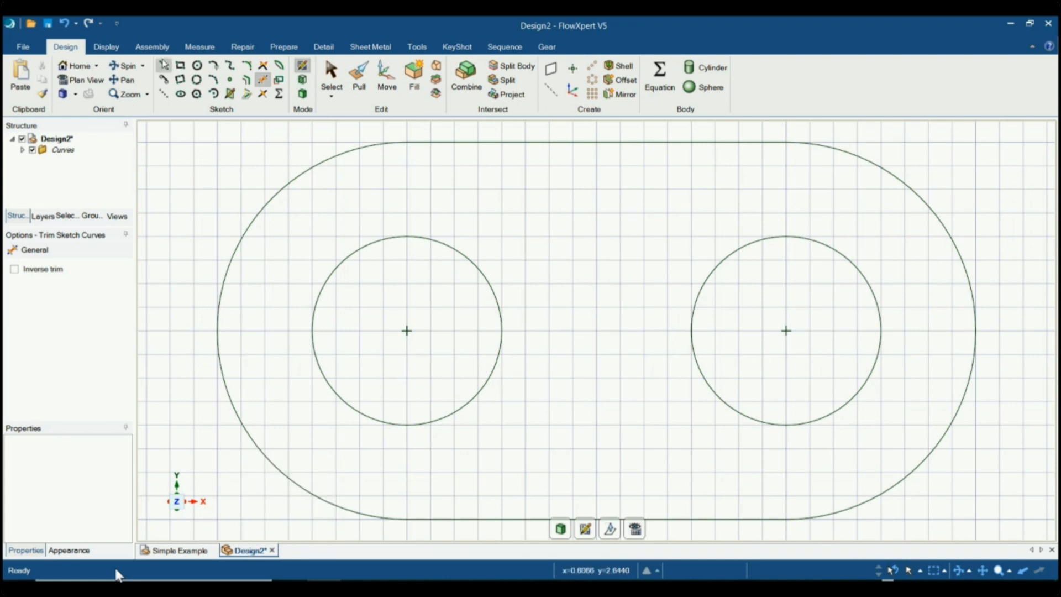
Step: Sketch two horizontal lines from x=2.25 inside the left circle into the right circle, at y=2.125 and y=1.75
left_click(163, 64)
left_click(455, 308)
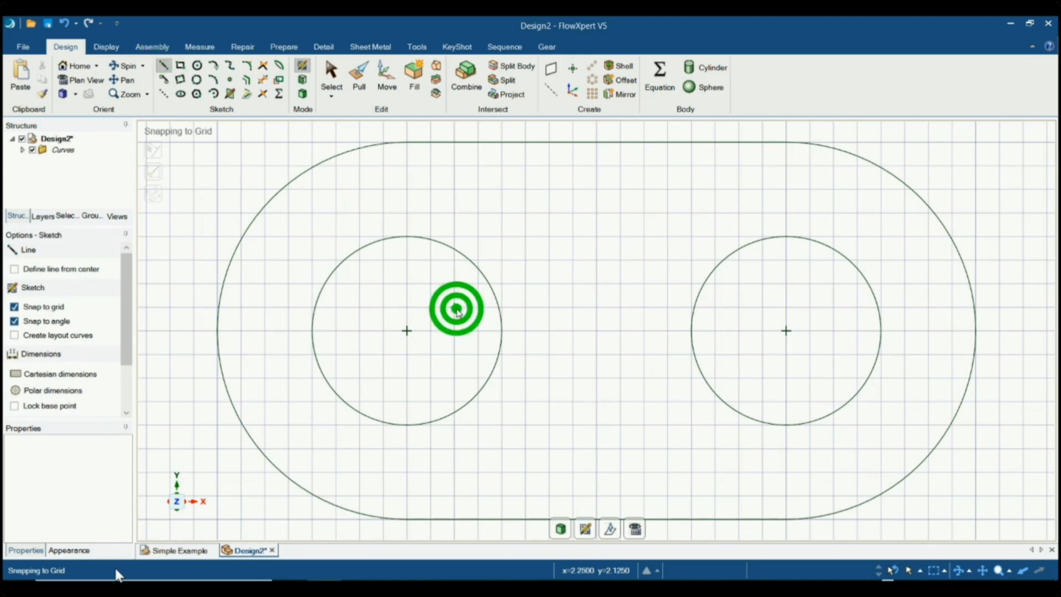
left_click(752, 305)
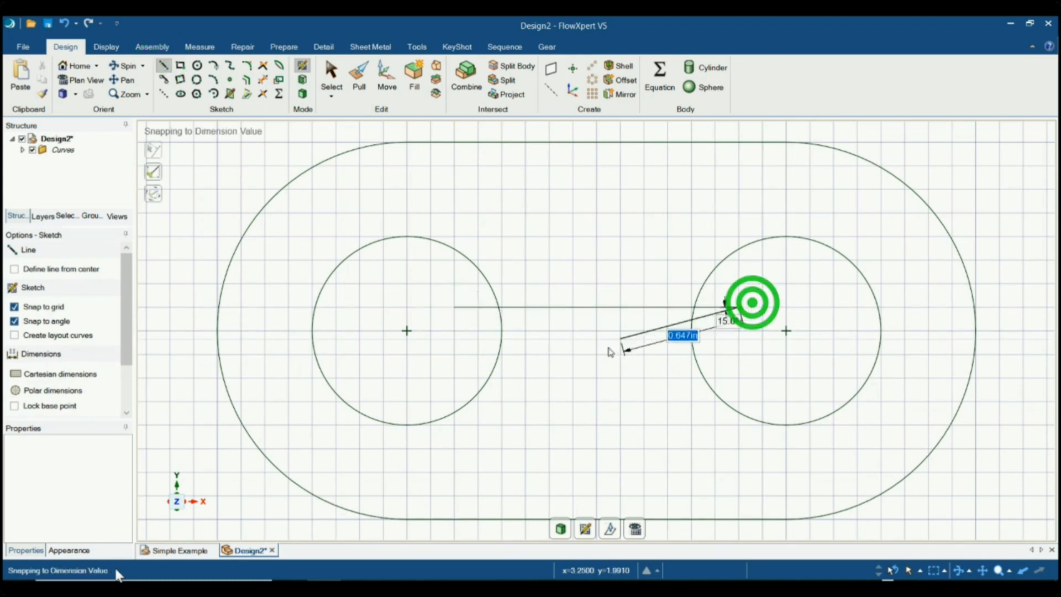
key("Escape")
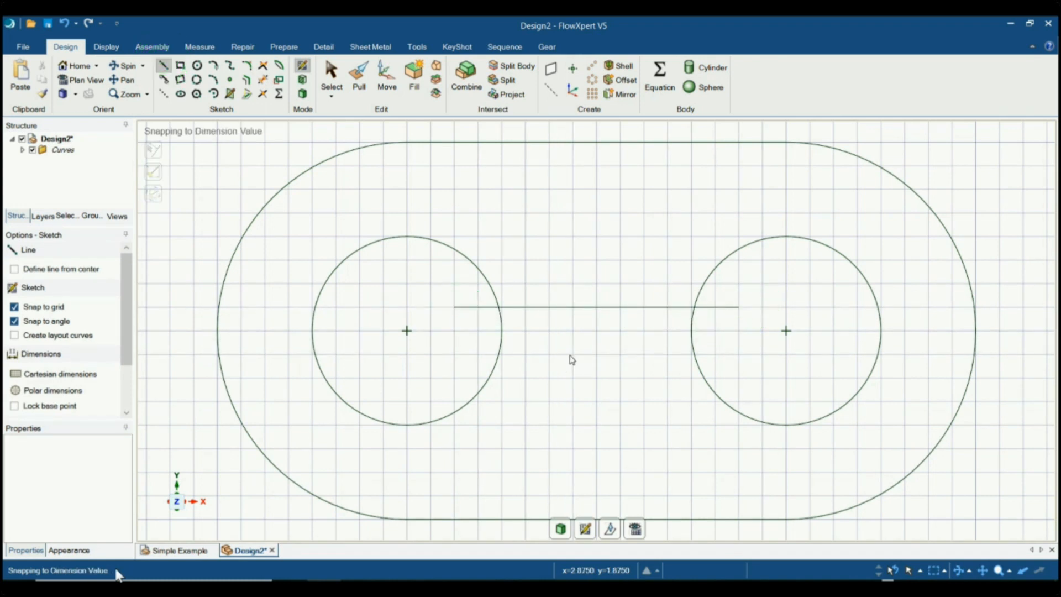
left_click(455, 379)
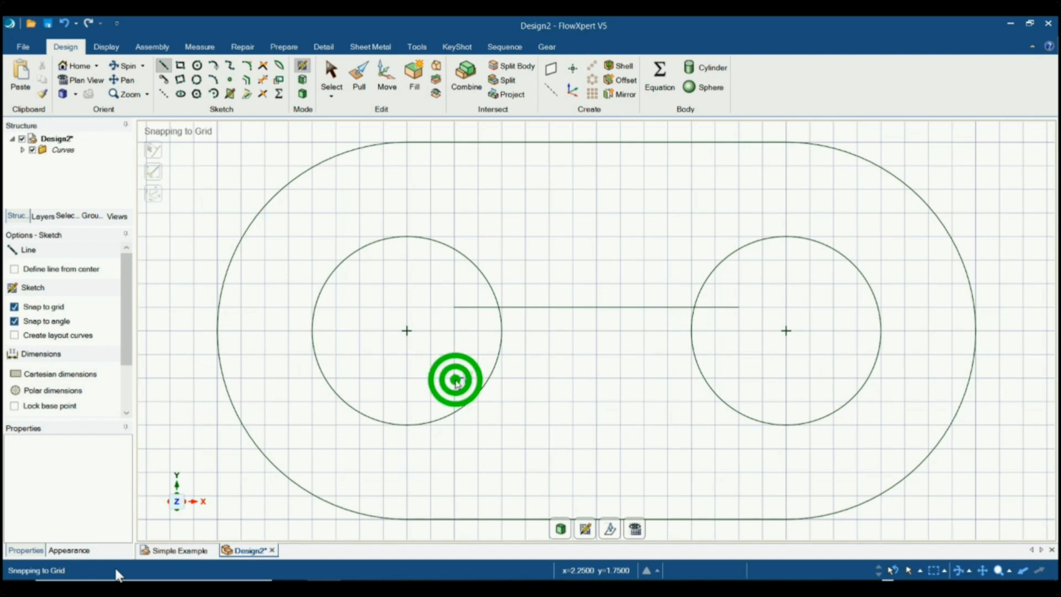
double_click(740, 379)
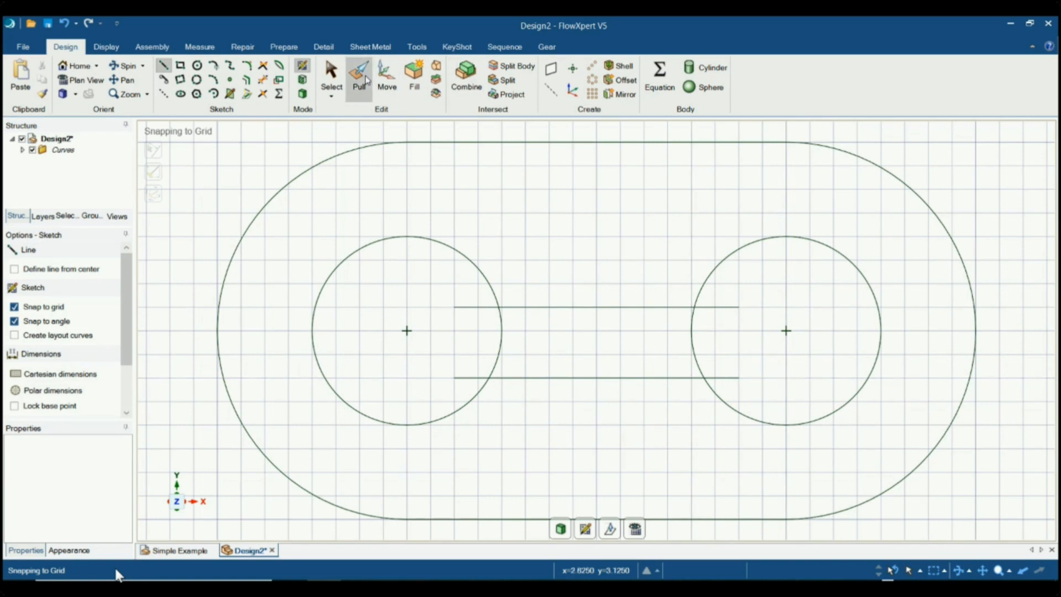
Step: Trim both line ends inside the left circle and the part of that circle between the two lines
left_click(264, 81)
left_click(463, 308)
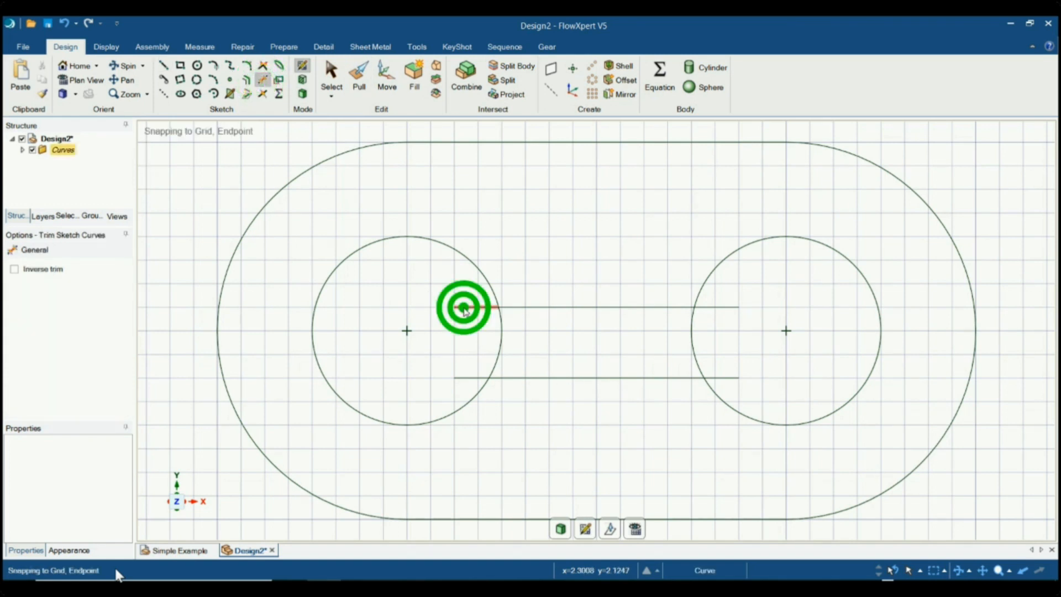
left_click(502, 350)
left_click(466, 378)
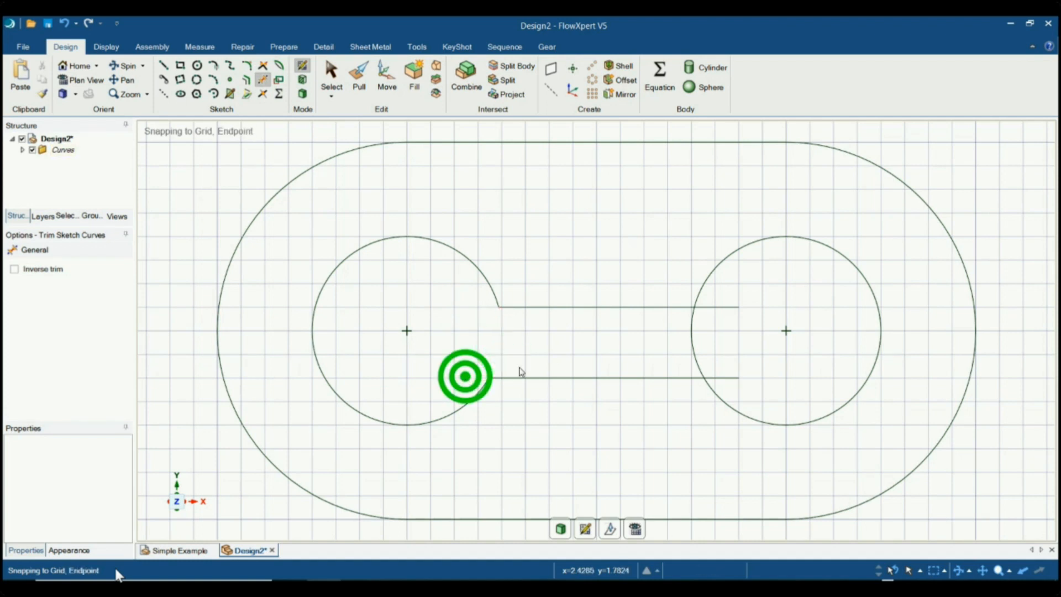
Step: Trim the part of the right circle between the two lines and both line ends inside that circle
left_click(691, 333)
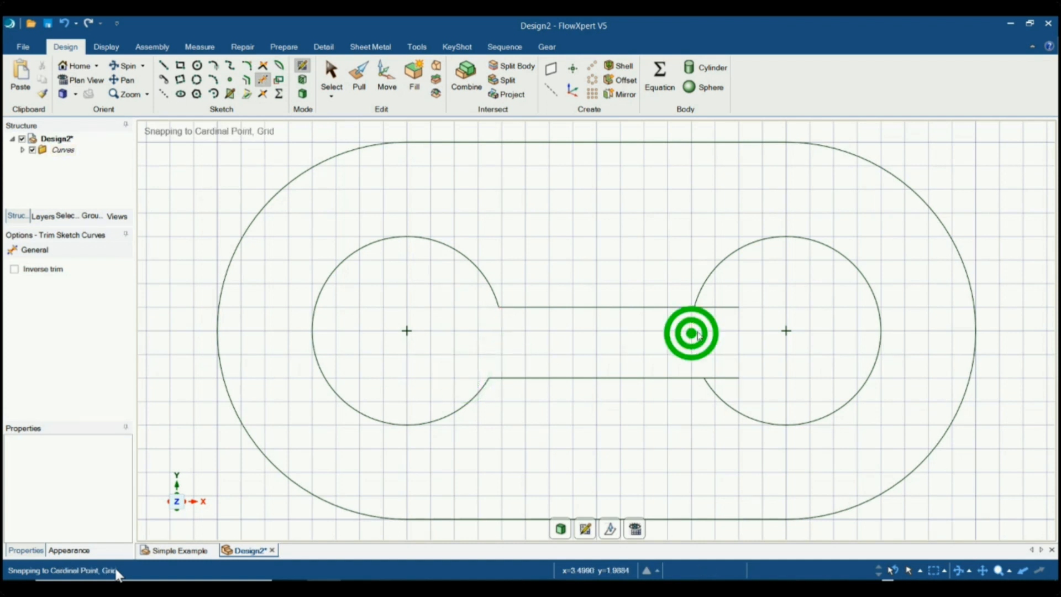
left_click(729, 307)
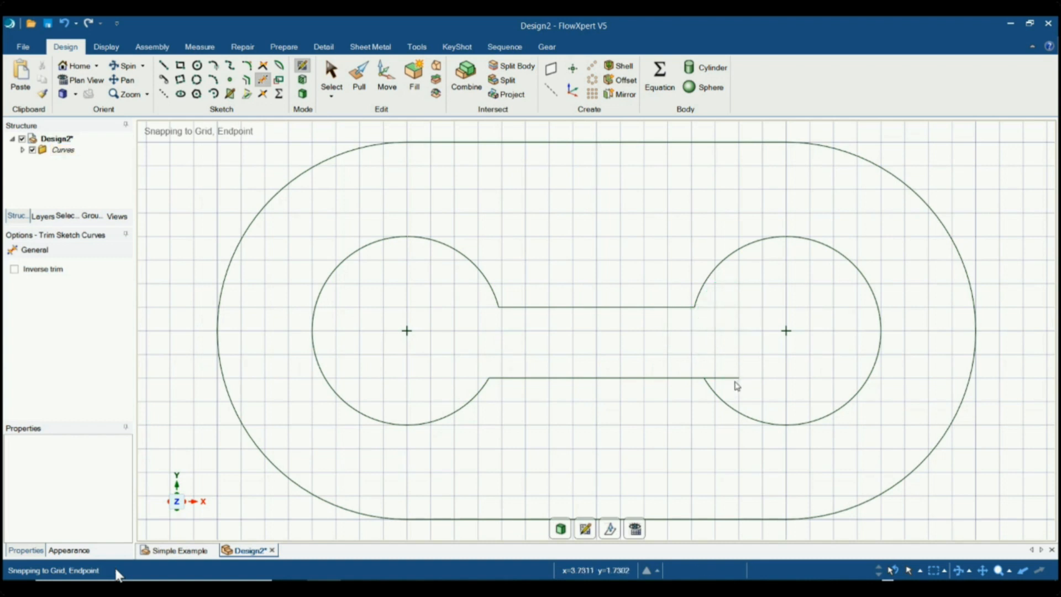
left_click(735, 381)
Step: Check the connecting lines of the new design against the Simple Example drawing and return to the new design
left_click(255, 551)
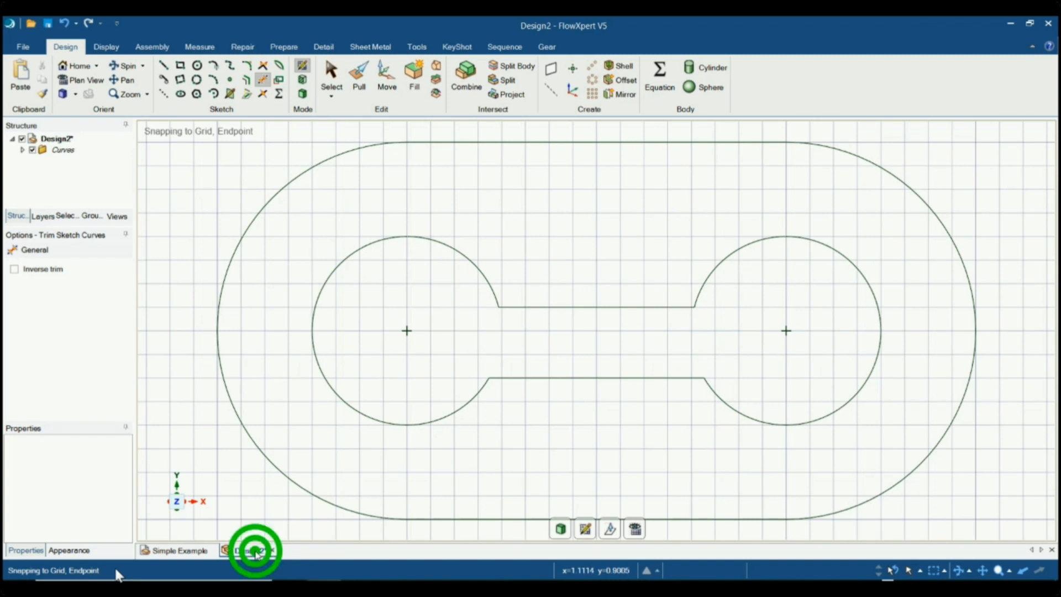
left_click(185, 551)
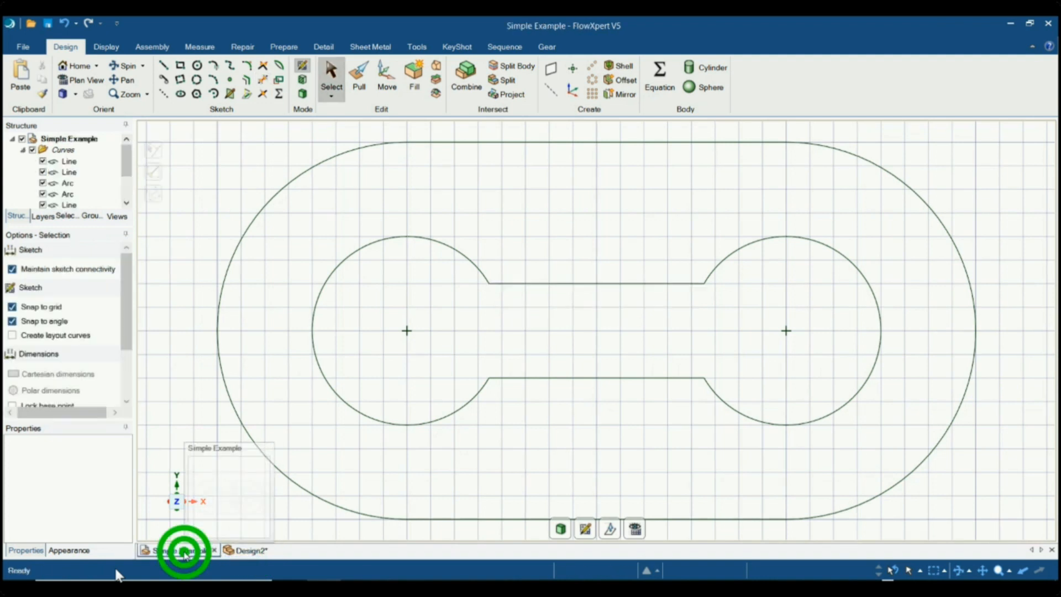
left_click(239, 552)
mouse_move(239, 556)
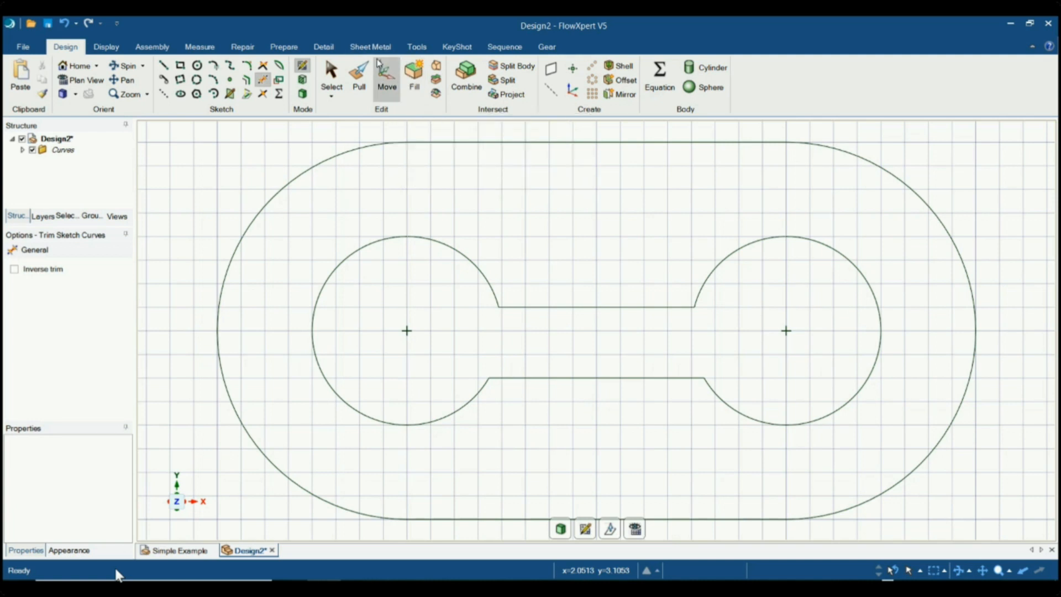
Step: Move the upper connecting line 0.125 in upward, keeping it connected to both circles
left_click(390, 78)
left_click(607, 307)
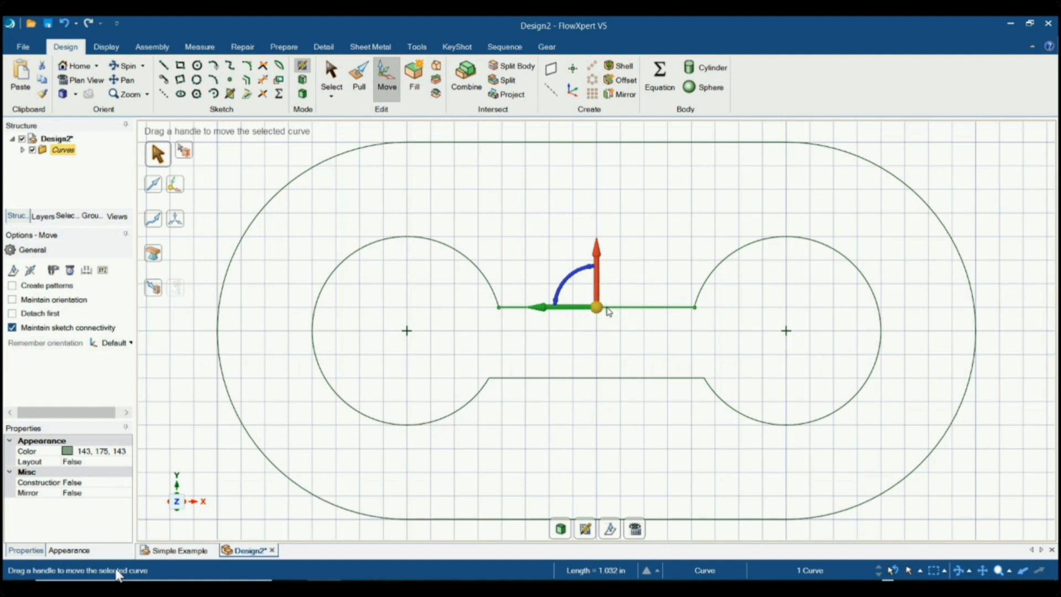
left_click_drag(594, 292, 590, 273)
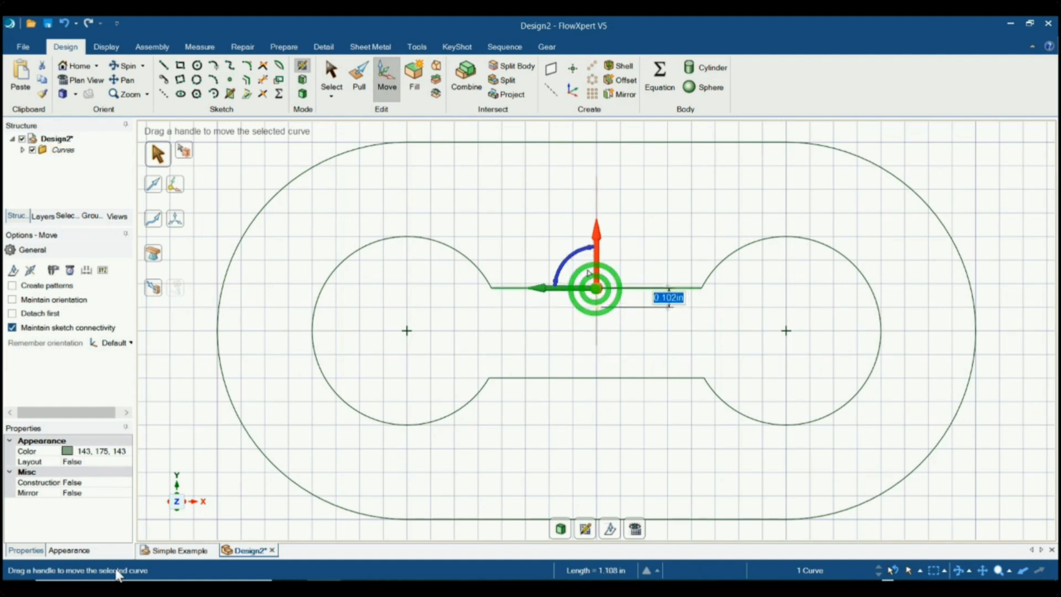
type("0")
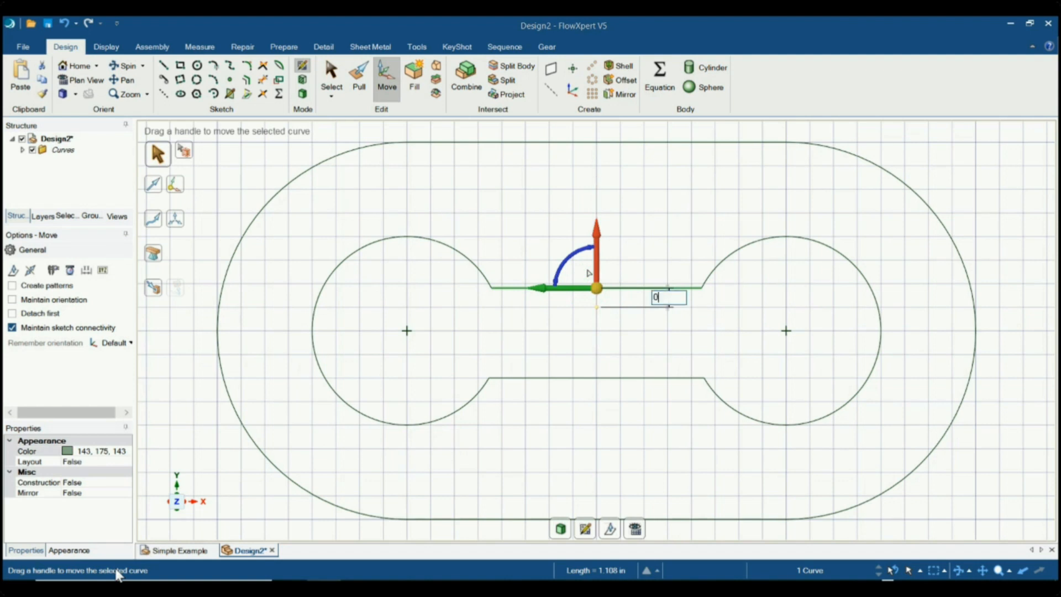
type(".125")
key("Return")
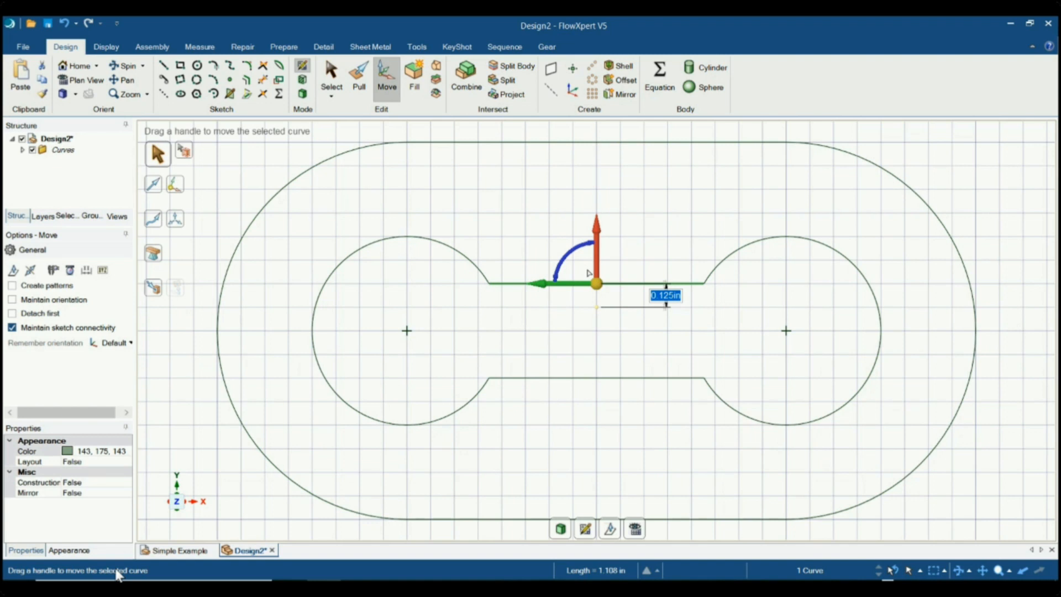
key("Escape")
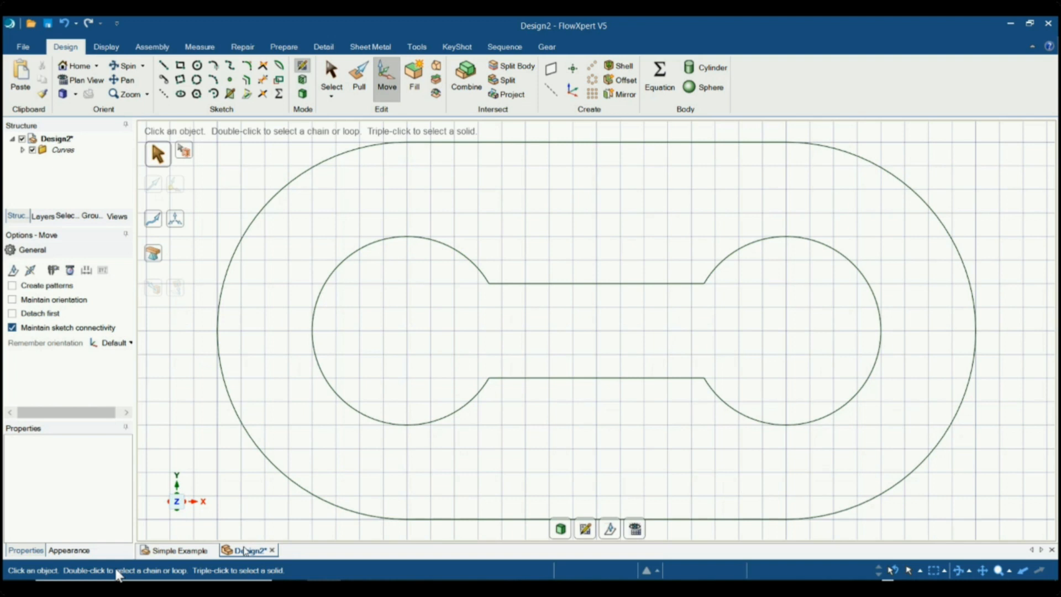
Step: Compare the adjusted slot in the new design with the Simple Example drawing by alternating between the two documents
left_click(249, 554)
left_click(175, 550)
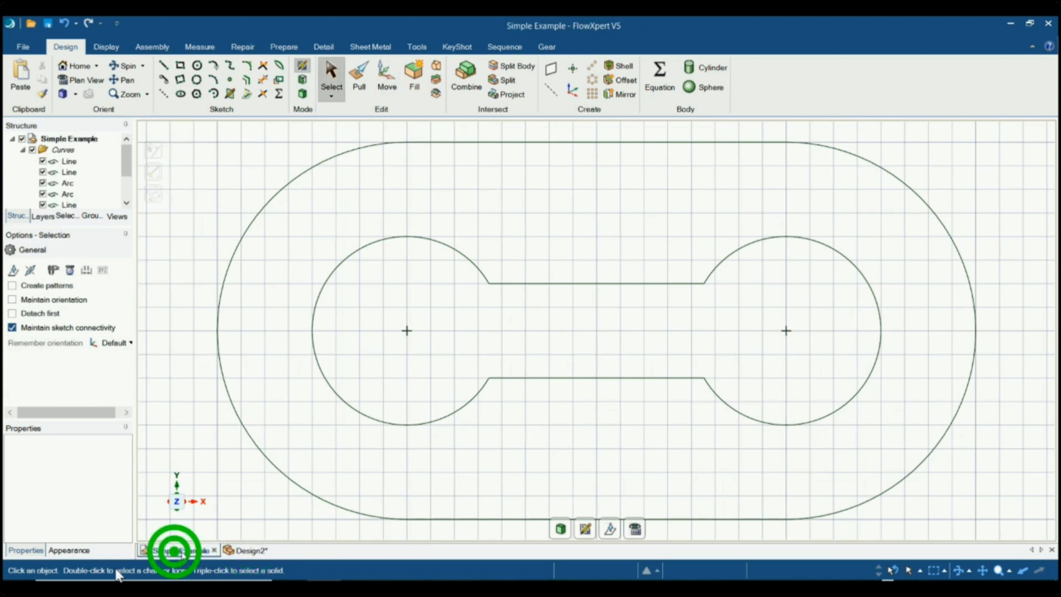
left_click(258, 550)
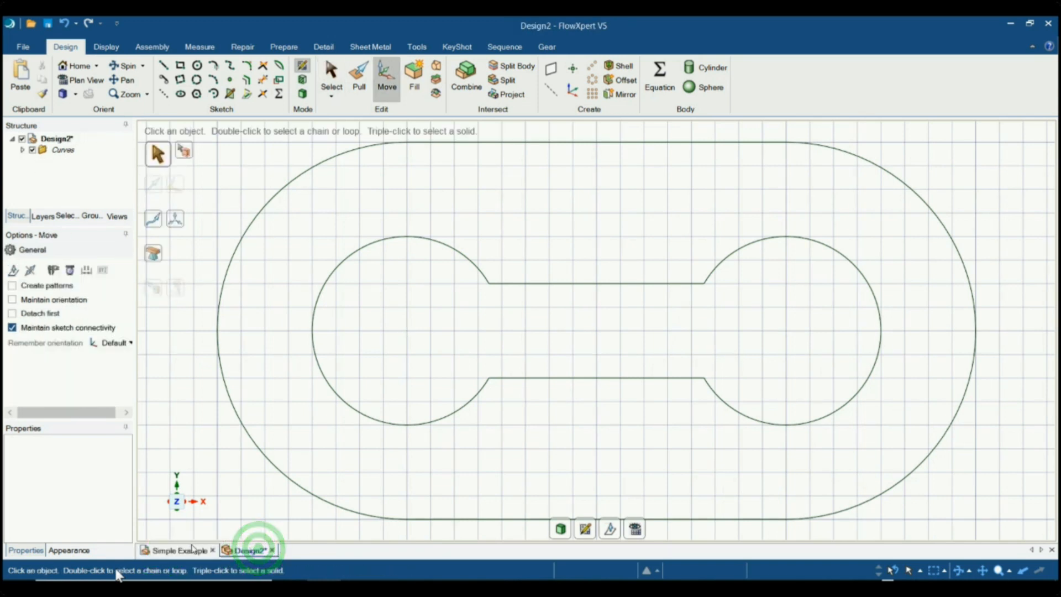
left_click(188, 551)
left_click(252, 552)
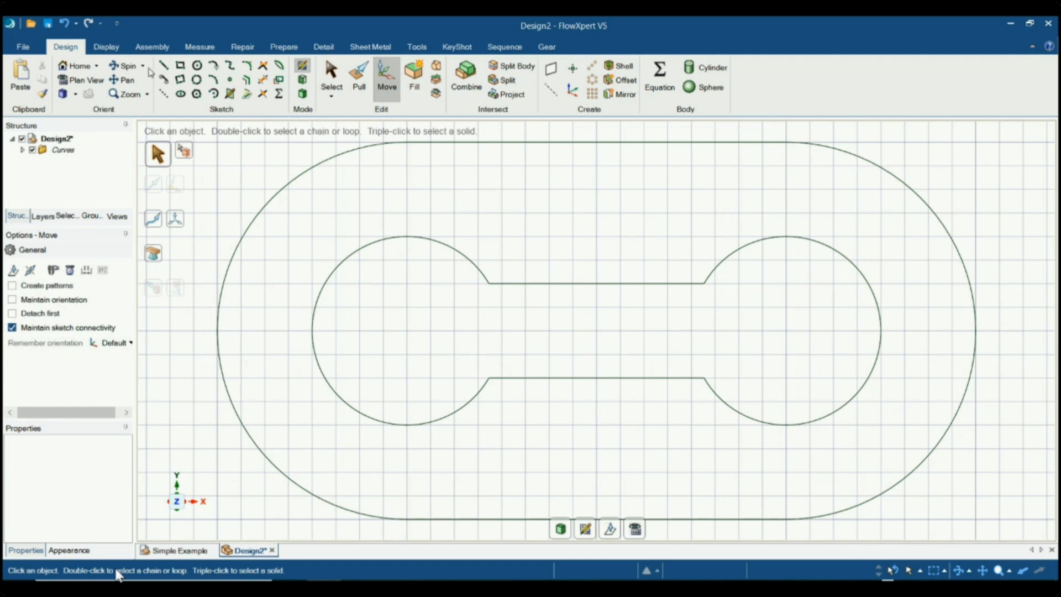
Step: Save the new design to the Desktop as a FlowXpert file named Demo
left_click(25, 47)
left_click(40, 142)
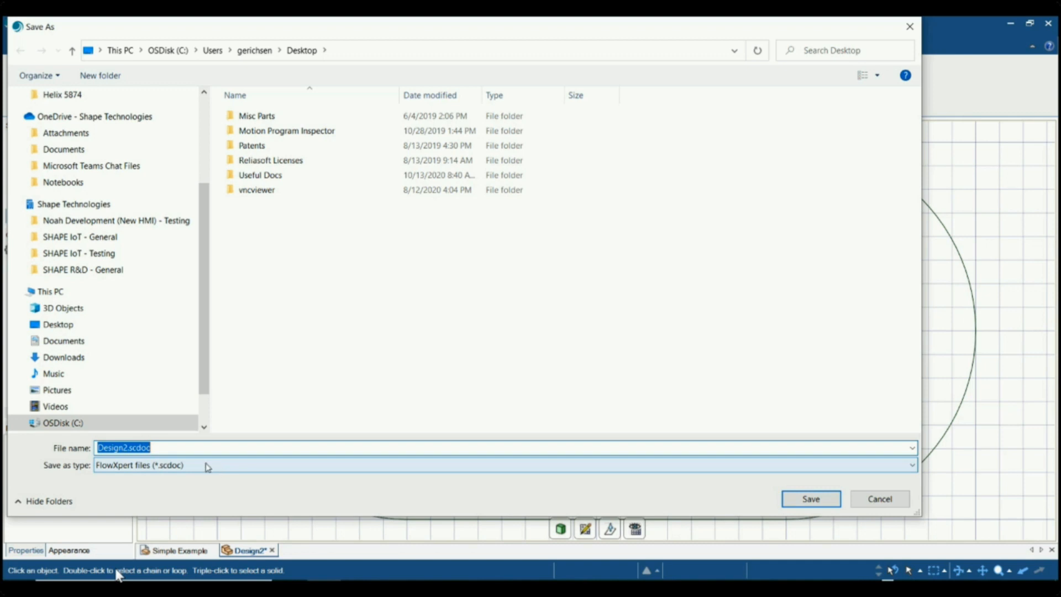
left_click(74, 324)
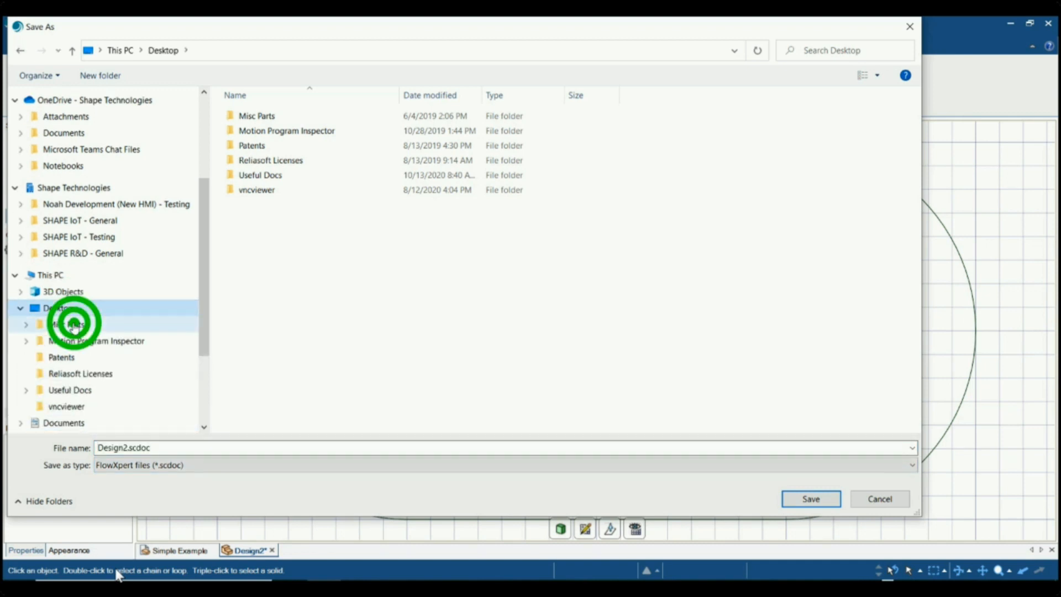
left_click(189, 450)
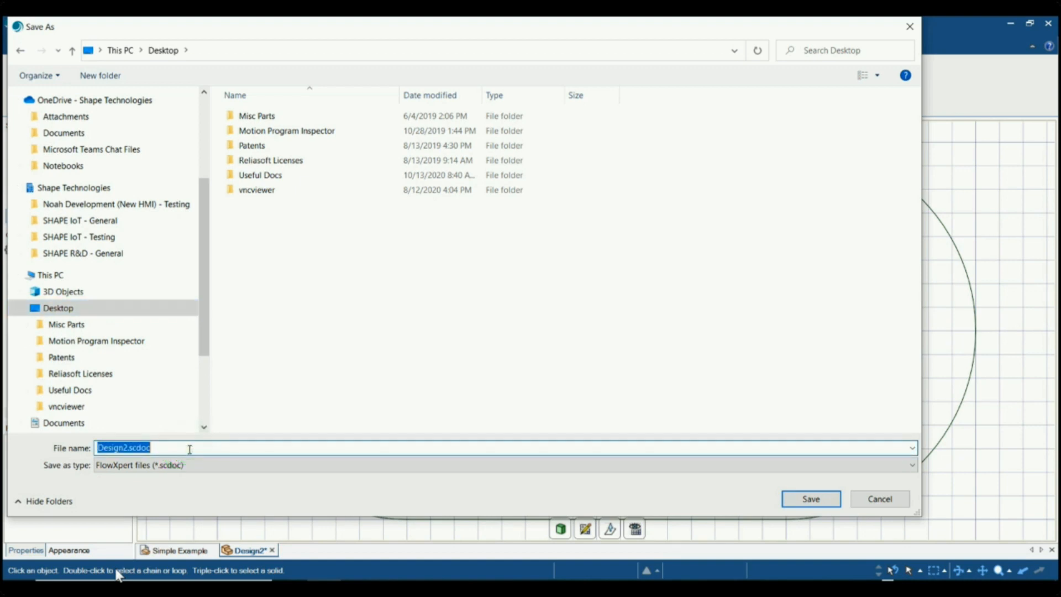
type("Demo")
left_click(805, 502)
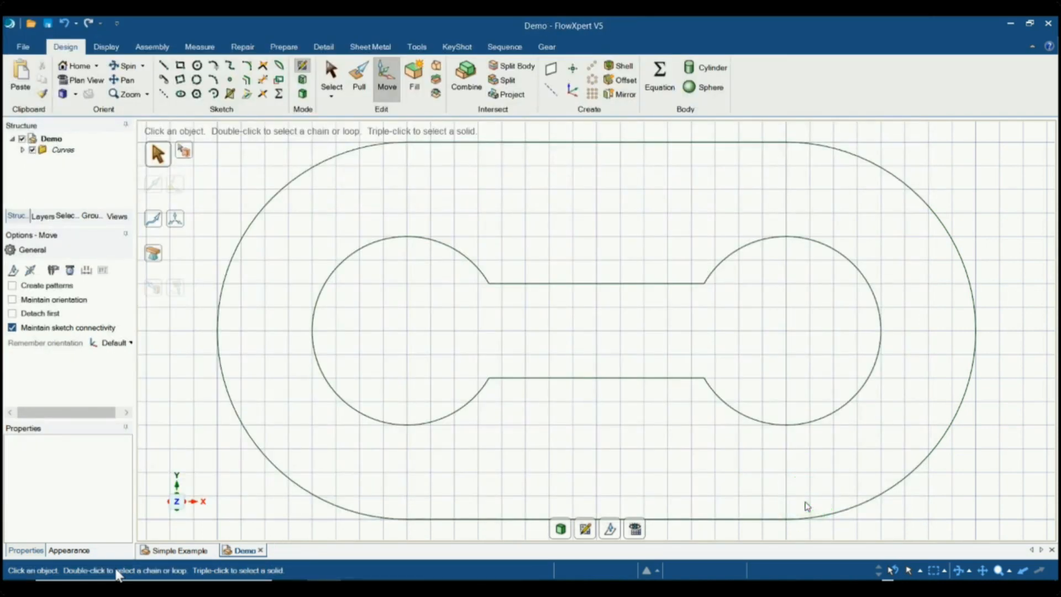